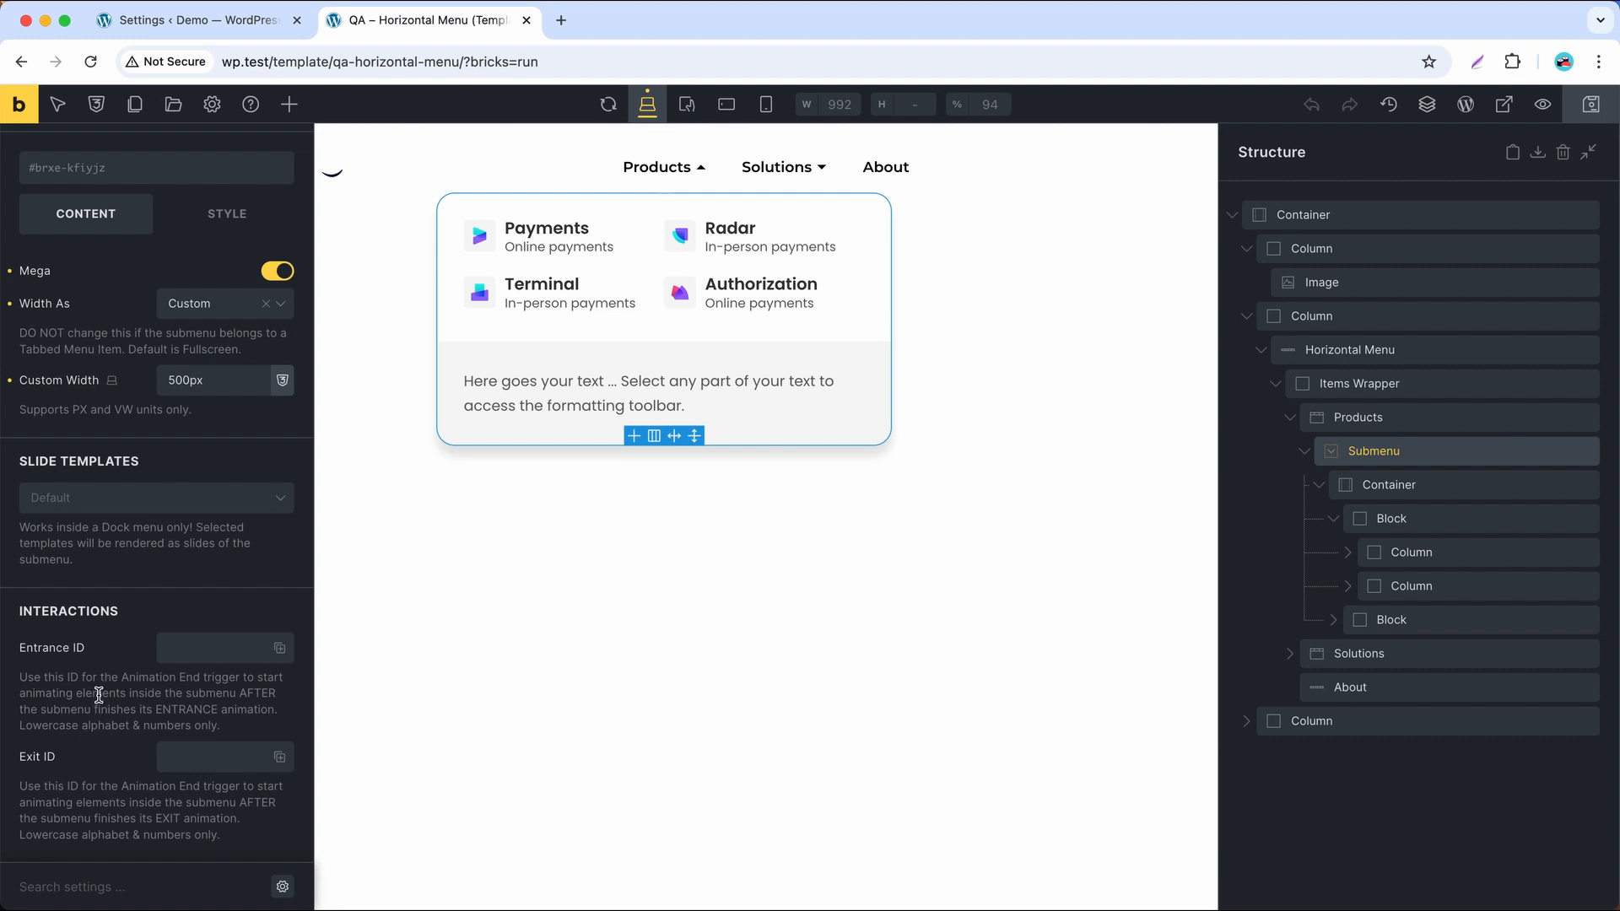
Step: Set the Products submenu's Entrance ID to entrance123, following the lowercase alphabet and numbers hint
{"action": "left_click_drag", "start_coordinate": [82, 676], "coordinate": [290, 723]}
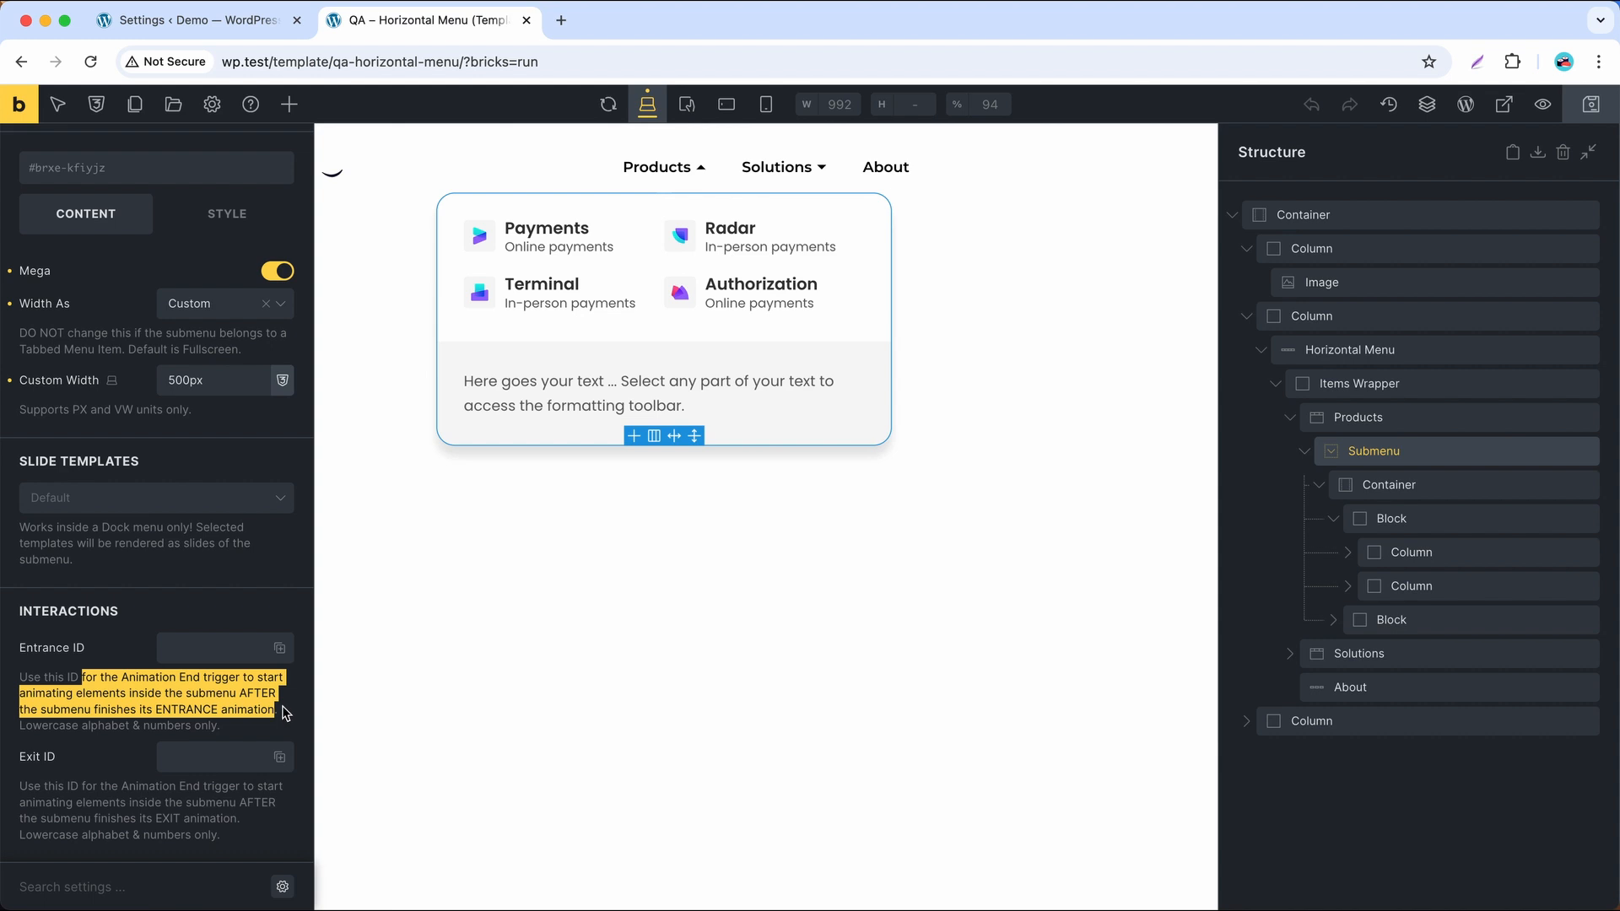
{"action": "double_click", "coordinate": [257, 693]}
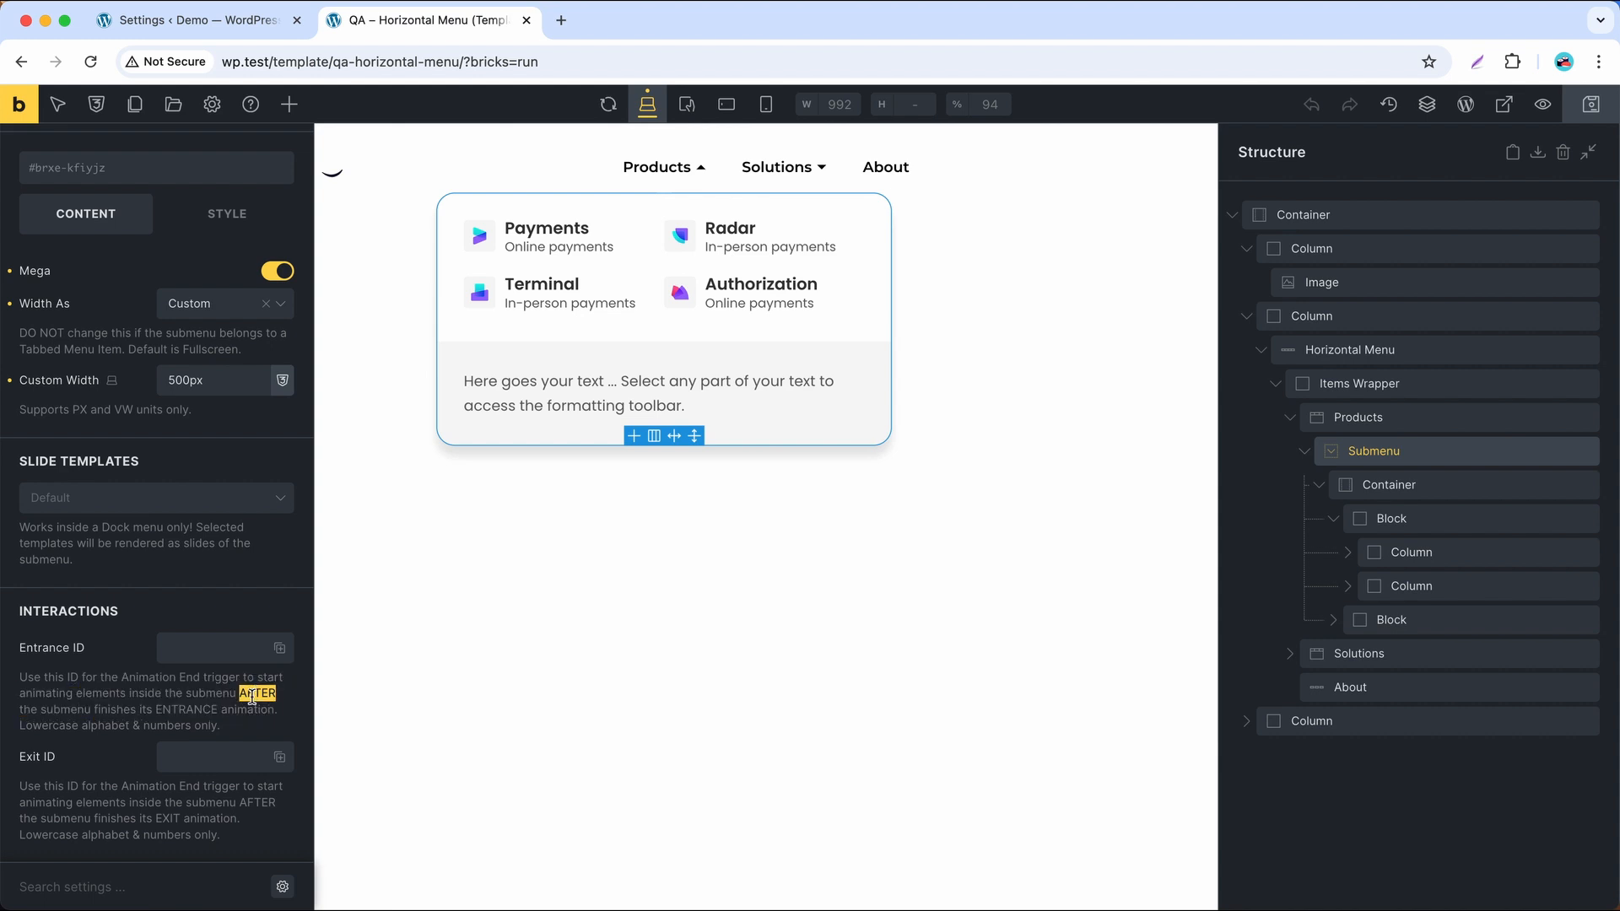
{"action": "double_click", "coordinate": [186, 710]}
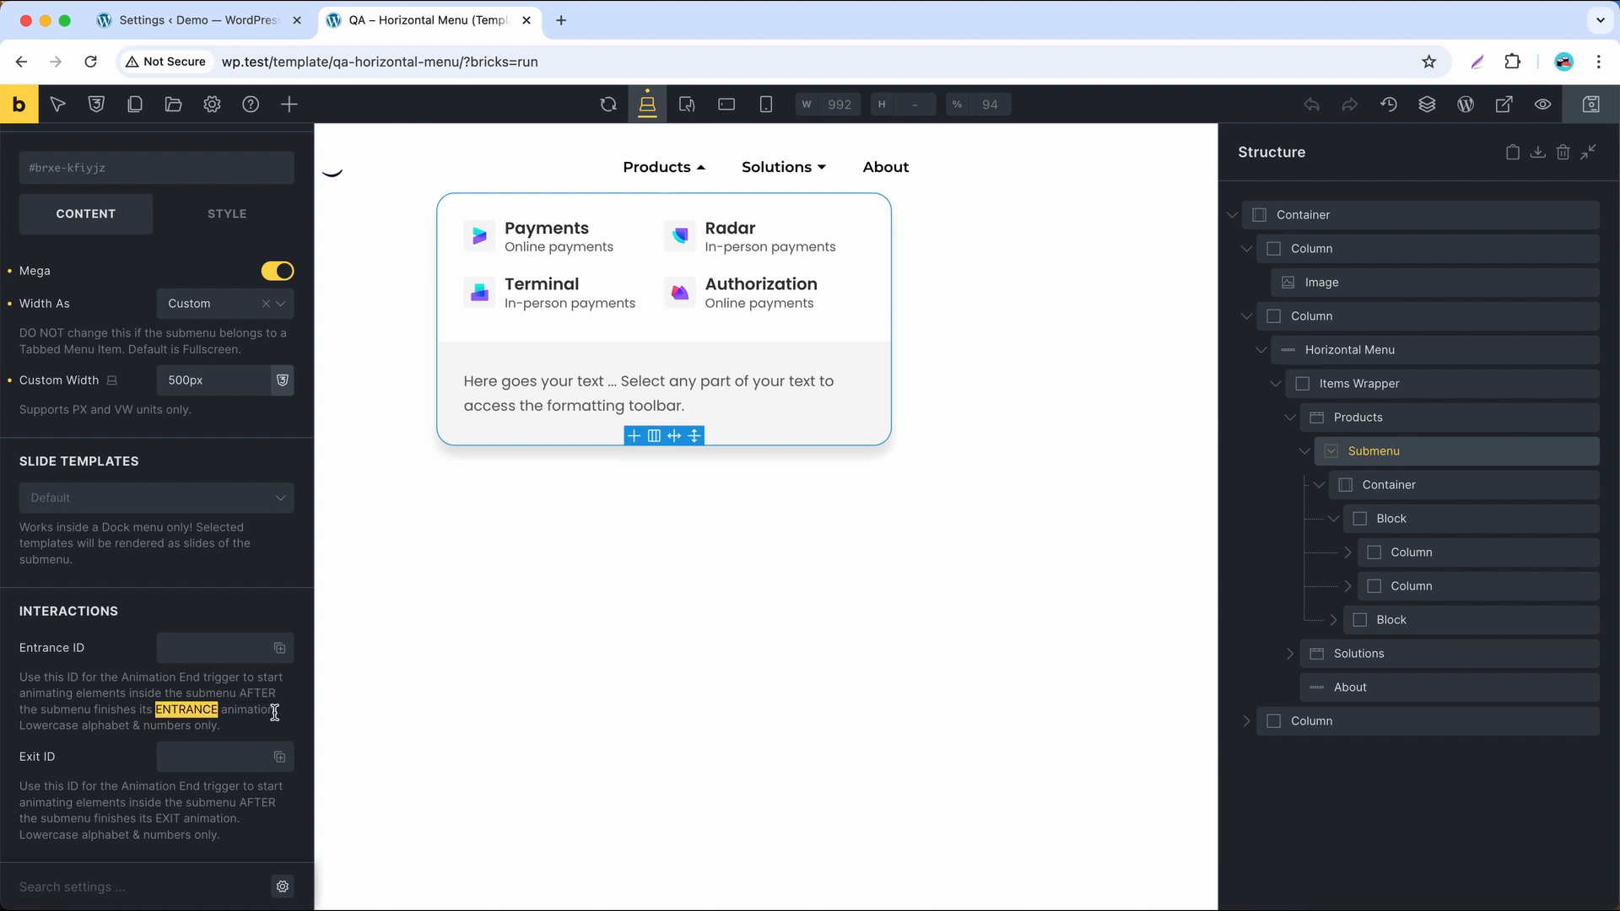
{"action": "left_click", "coordinate": [193, 654]}
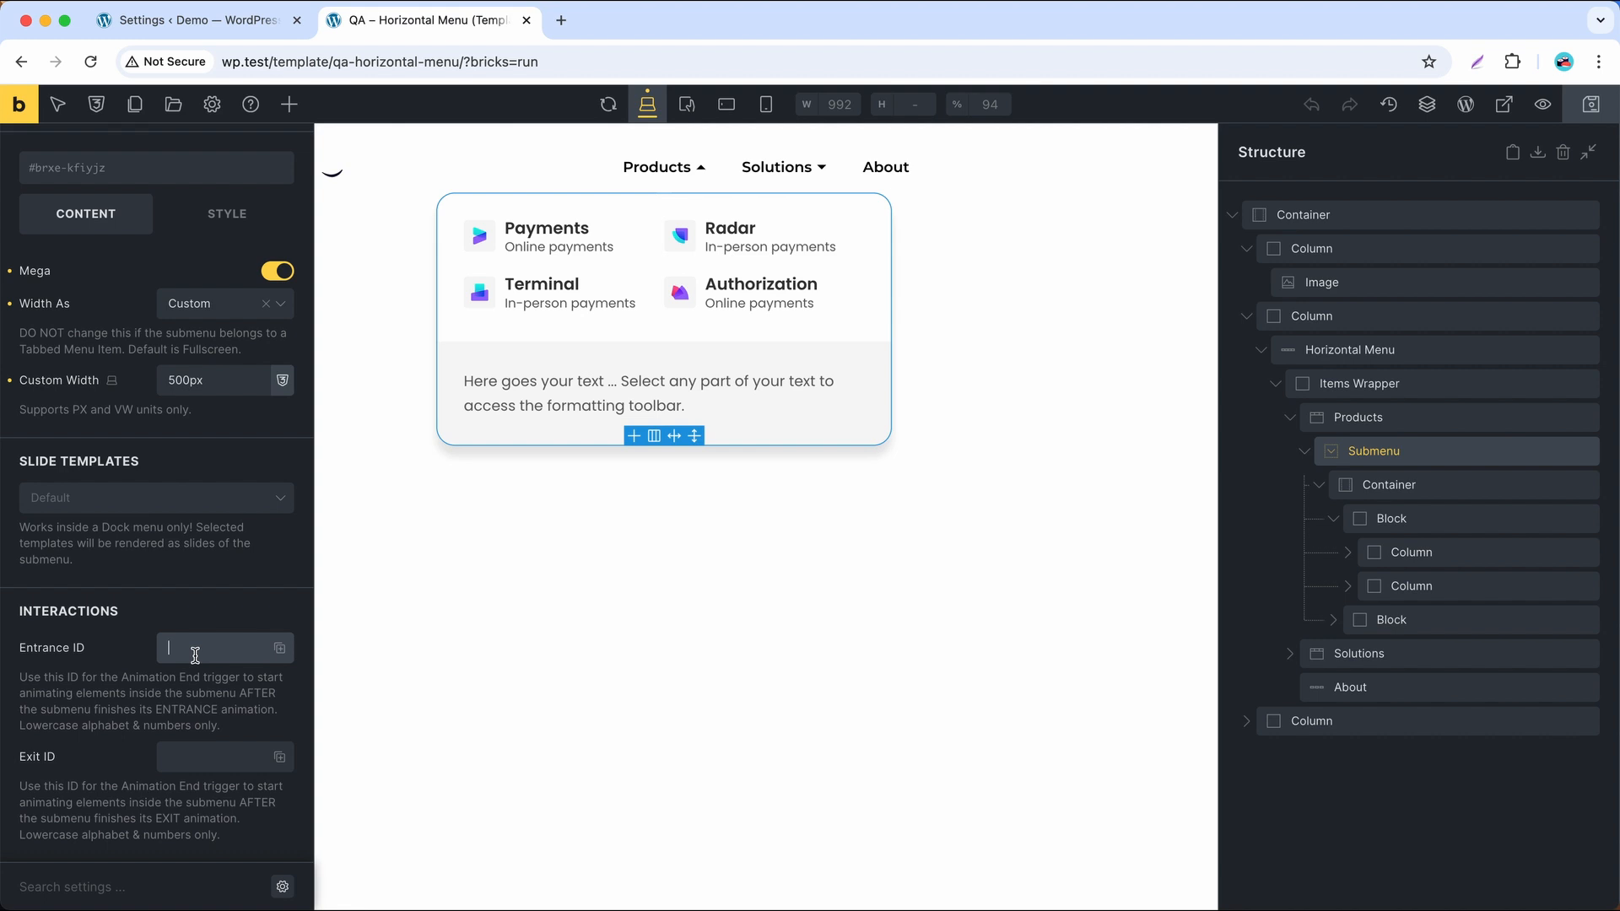
{"action": "type", "text": "entrance123"}
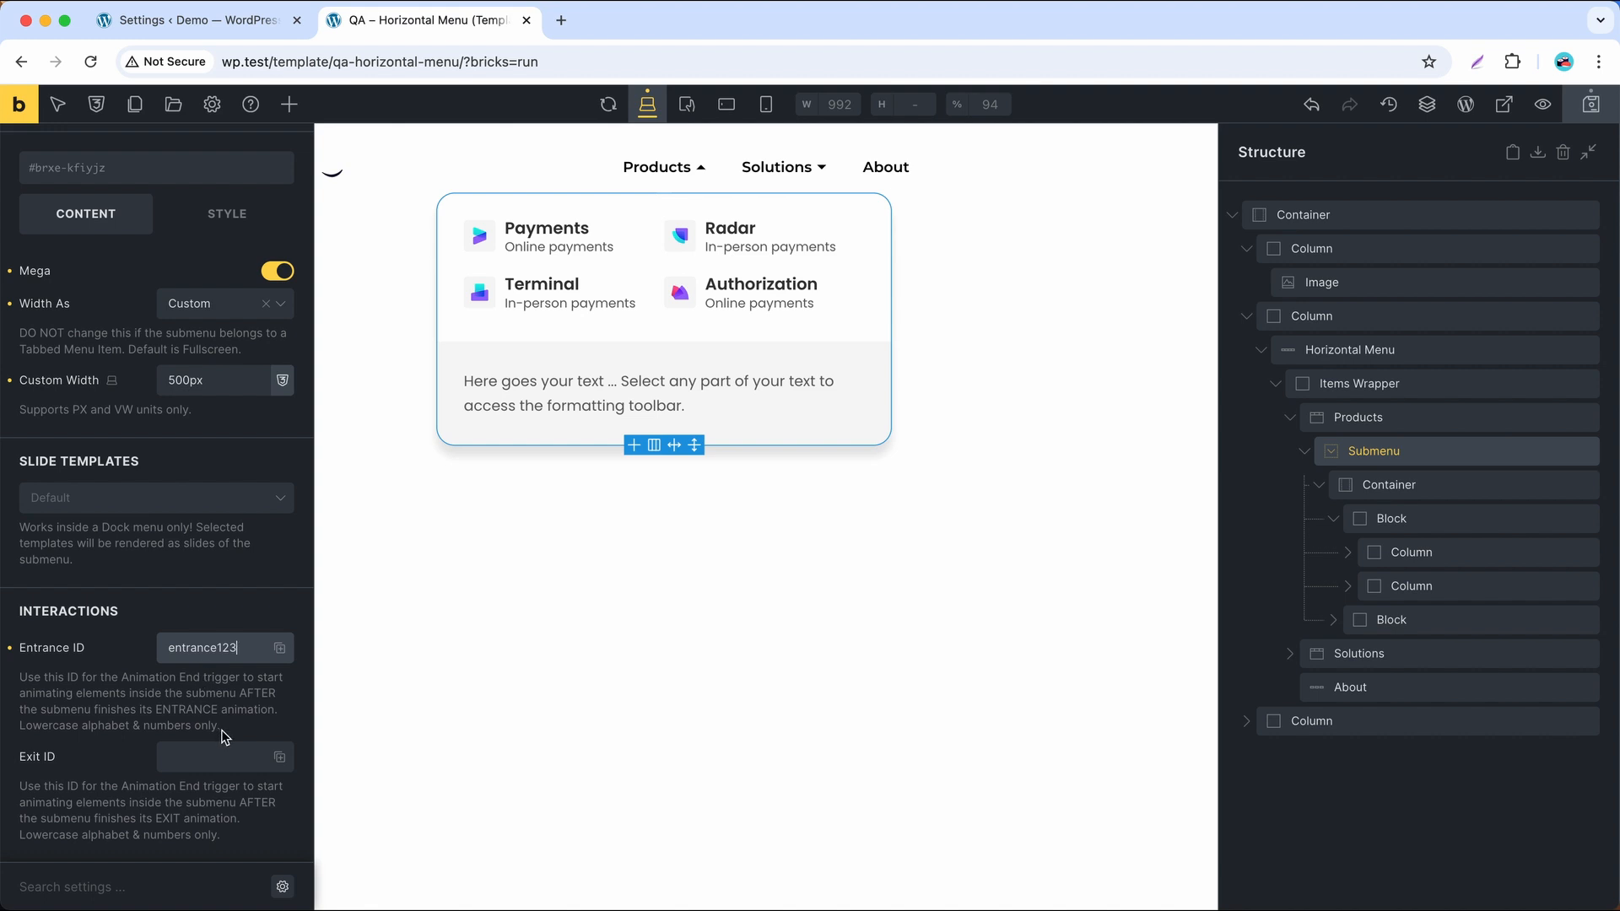
{"action": "left_click_drag", "start_coordinate": [221, 726], "coordinate": [16, 726]}
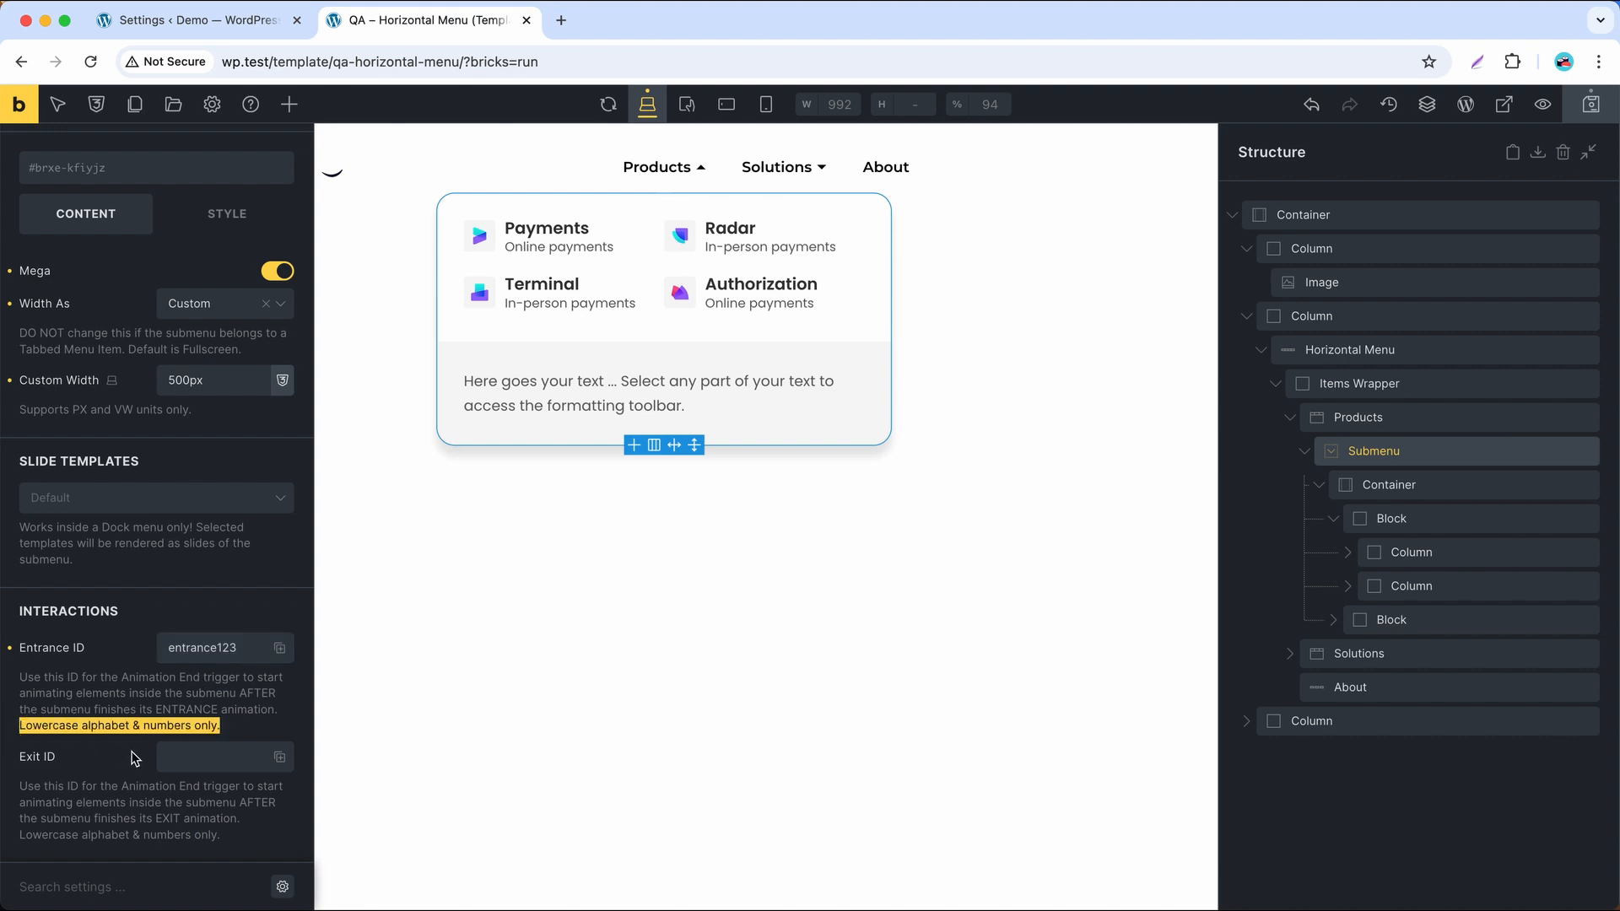
Step: Add an interaction to the submenu's first column with trigger Animation end and target interaction ID entrance123
{"action": "left_click", "coordinate": [1471, 552]}
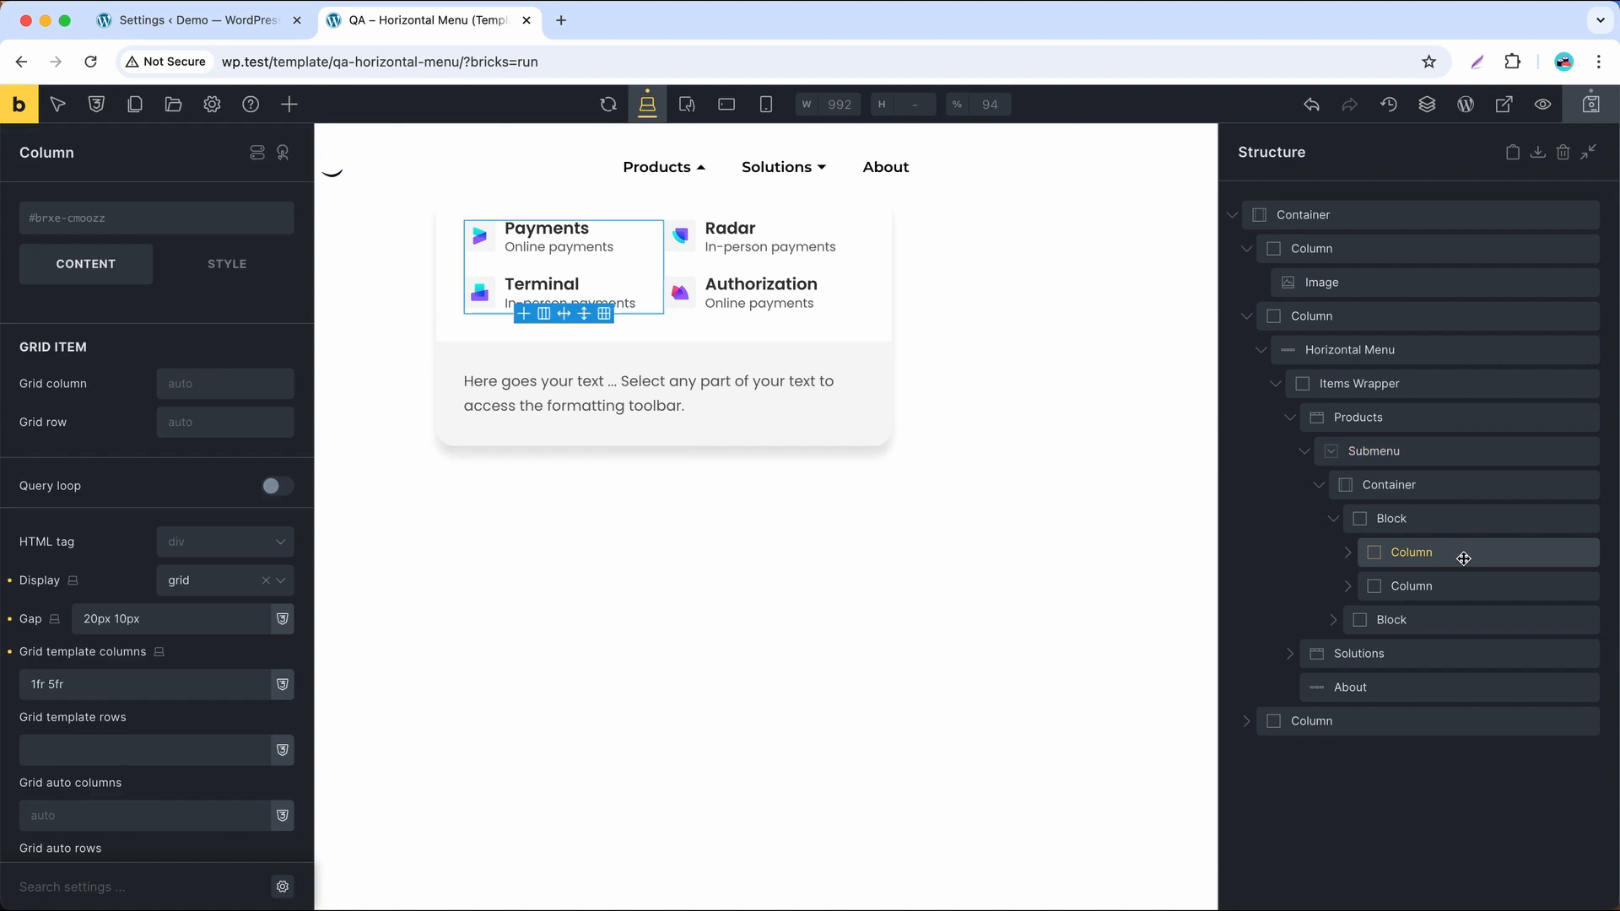
{"action": "left_click", "coordinate": [283, 152]}
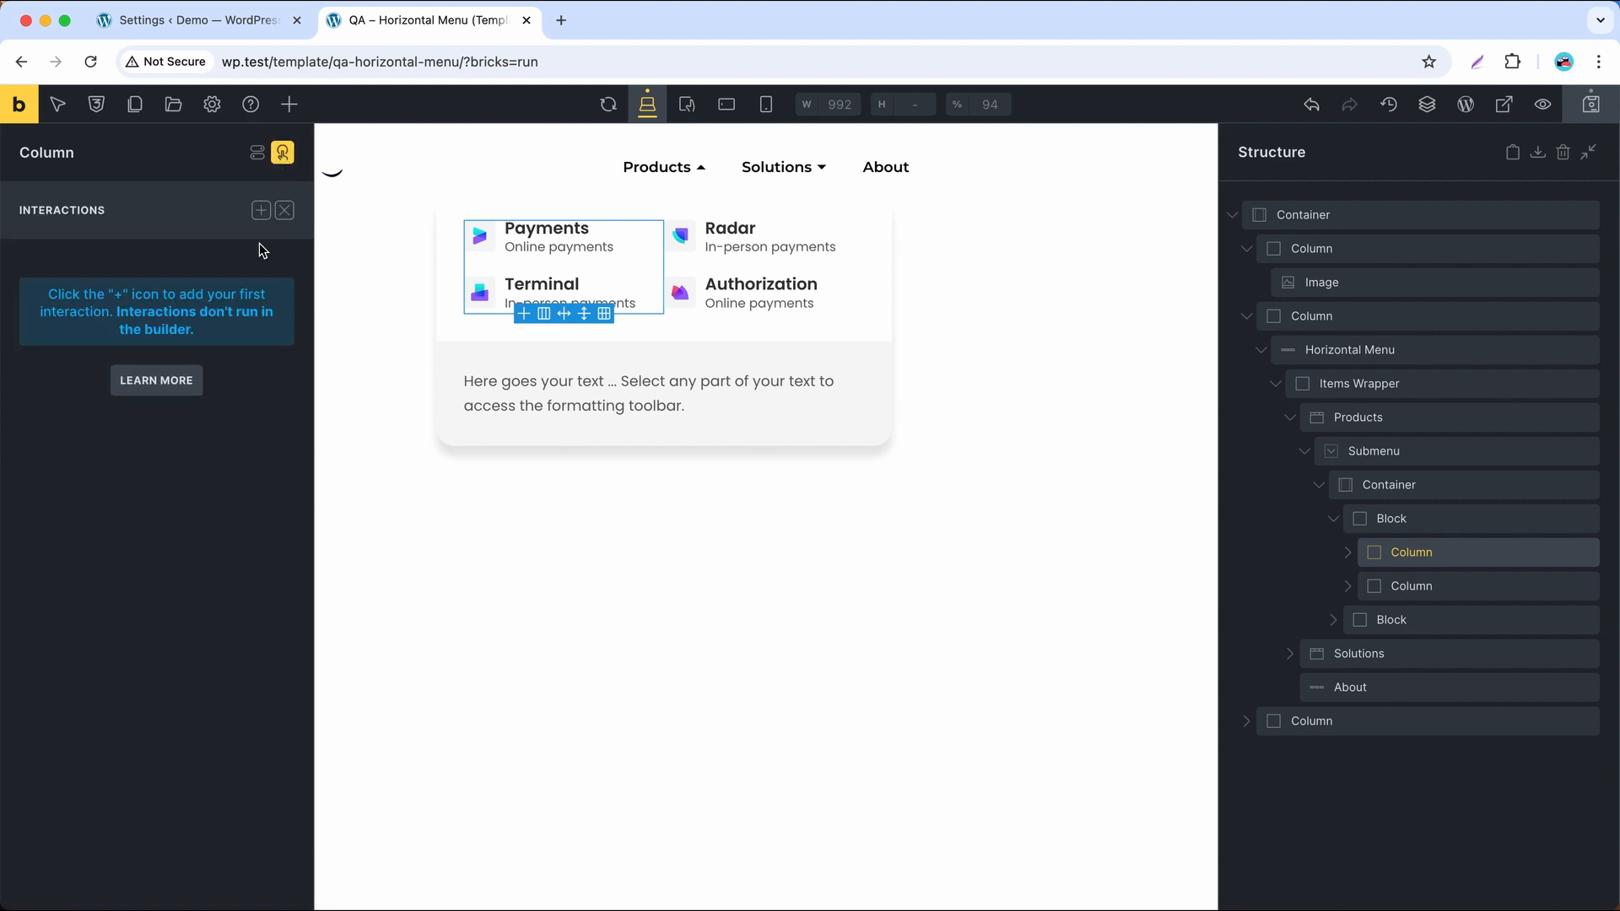
{"action": "left_click", "coordinate": [260, 210]}
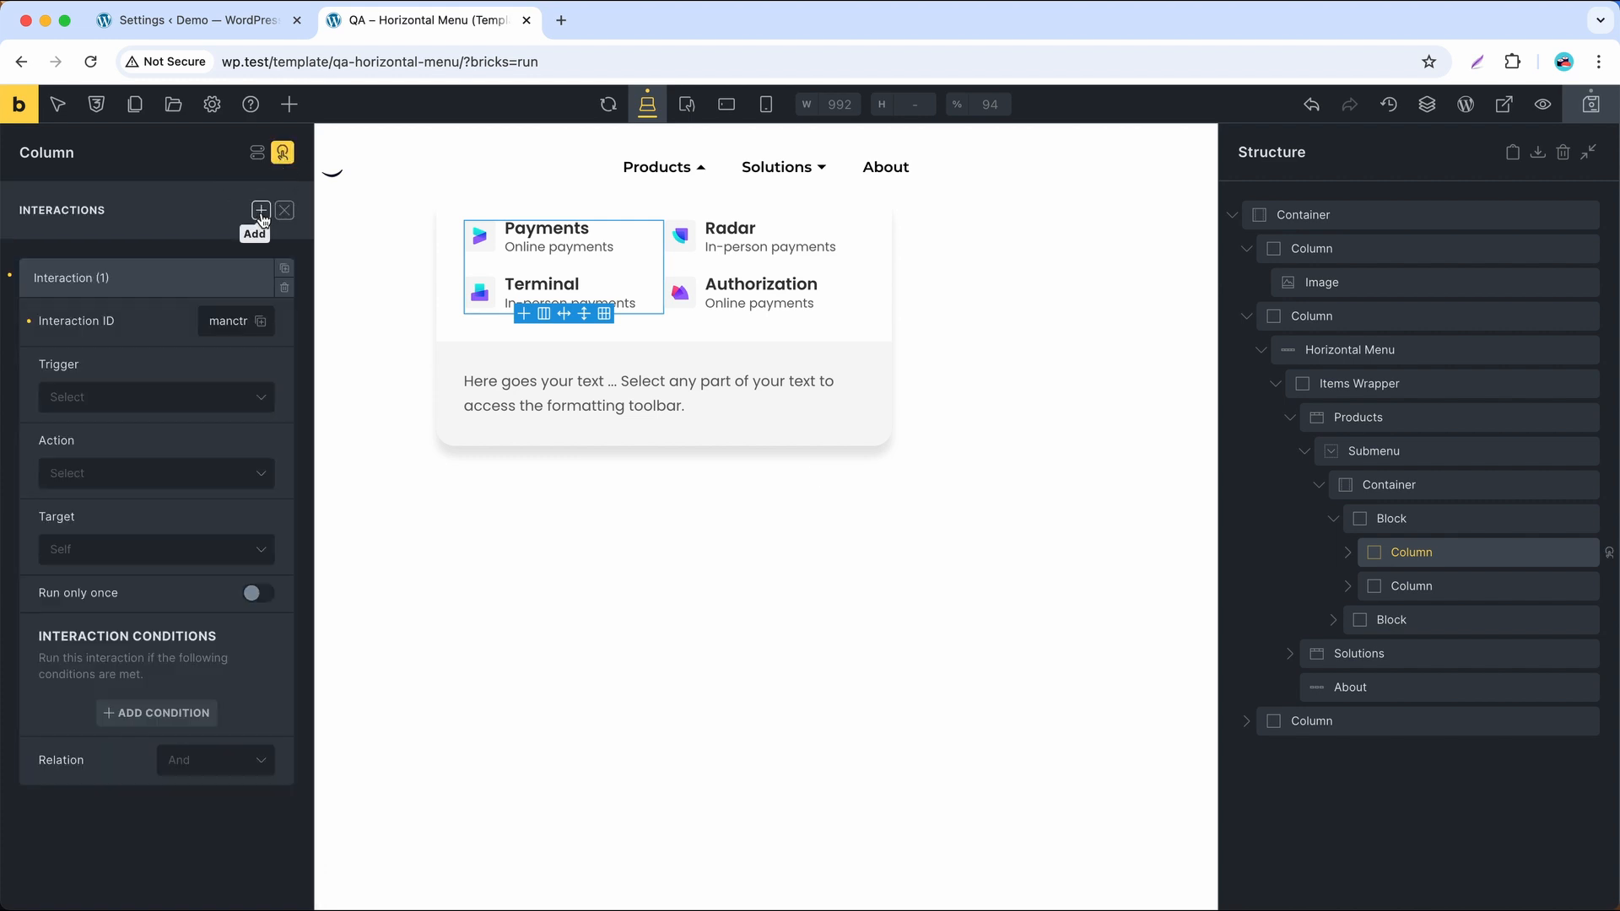
{"action": "left_click", "coordinate": [172, 410]}
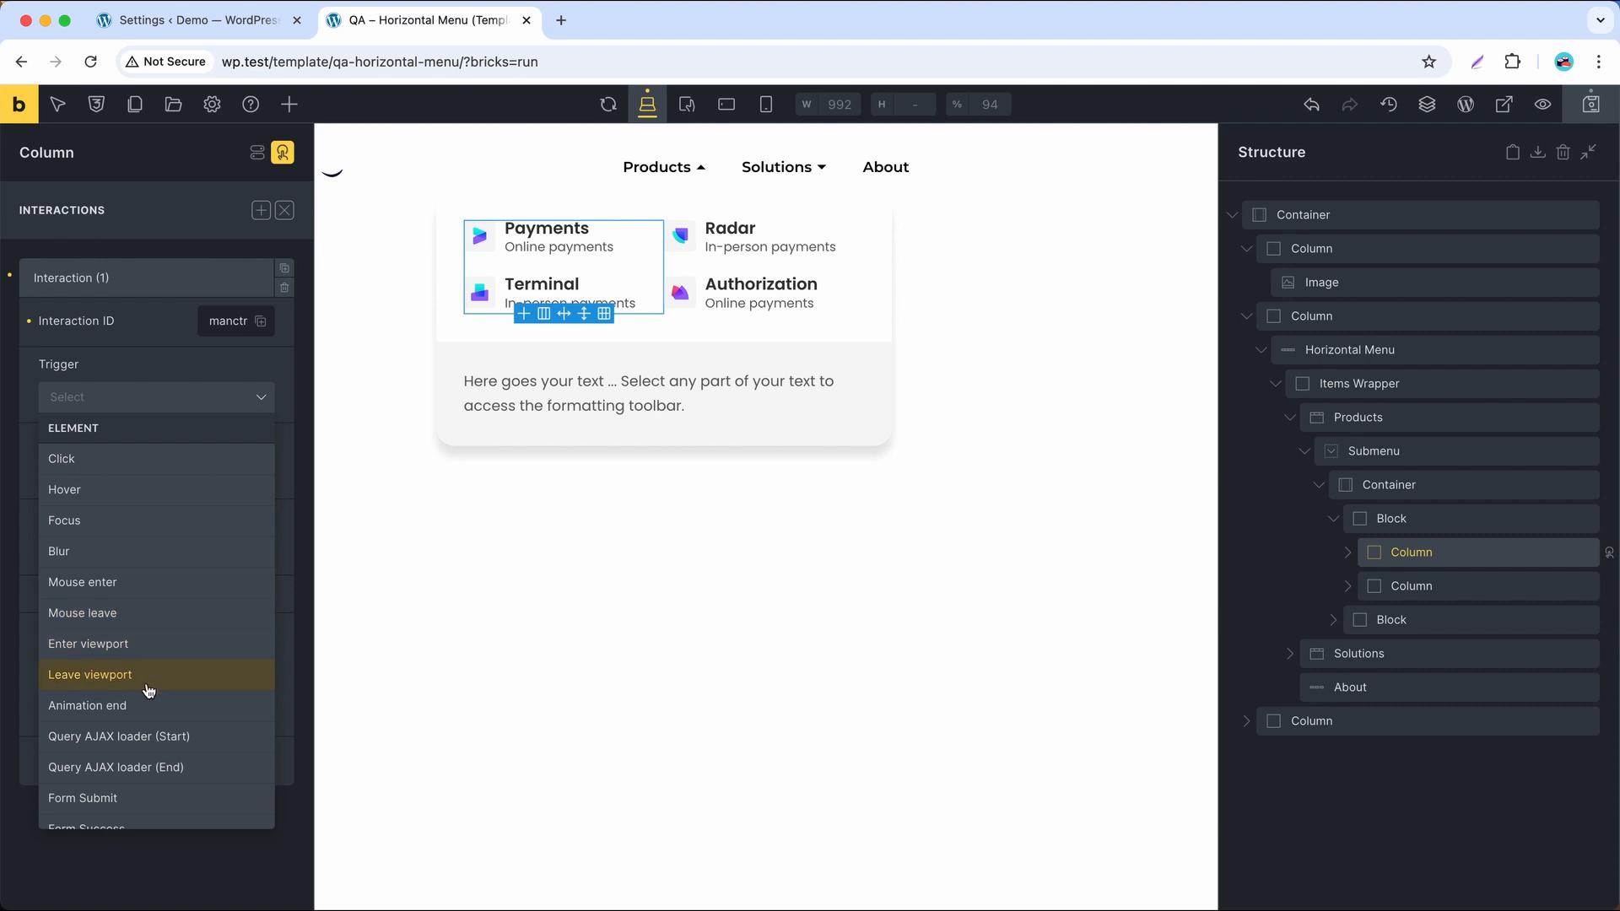
{"action": "left_click", "coordinate": [135, 705]}
{"action": "left_click", "coordinate": [133, 484]}
{"action": "type", "text": "entrance123"}
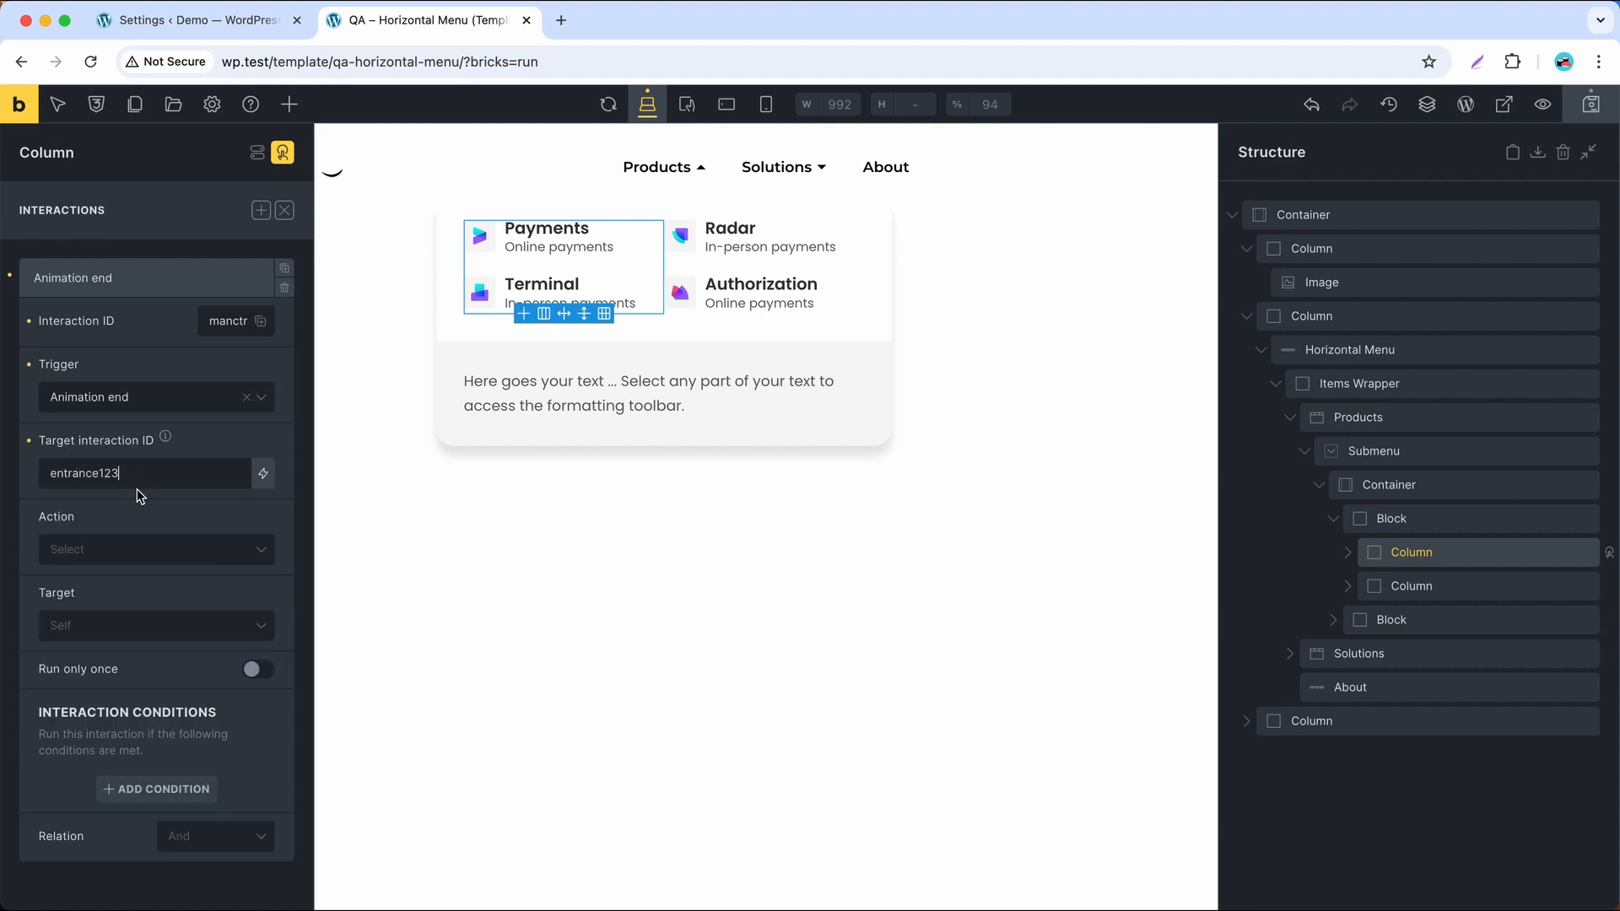
Step: Set the interaction's action to Start animation with the fadeInUp animation and save the template
{"action": "left_click", "coordinate": [120, 560]}
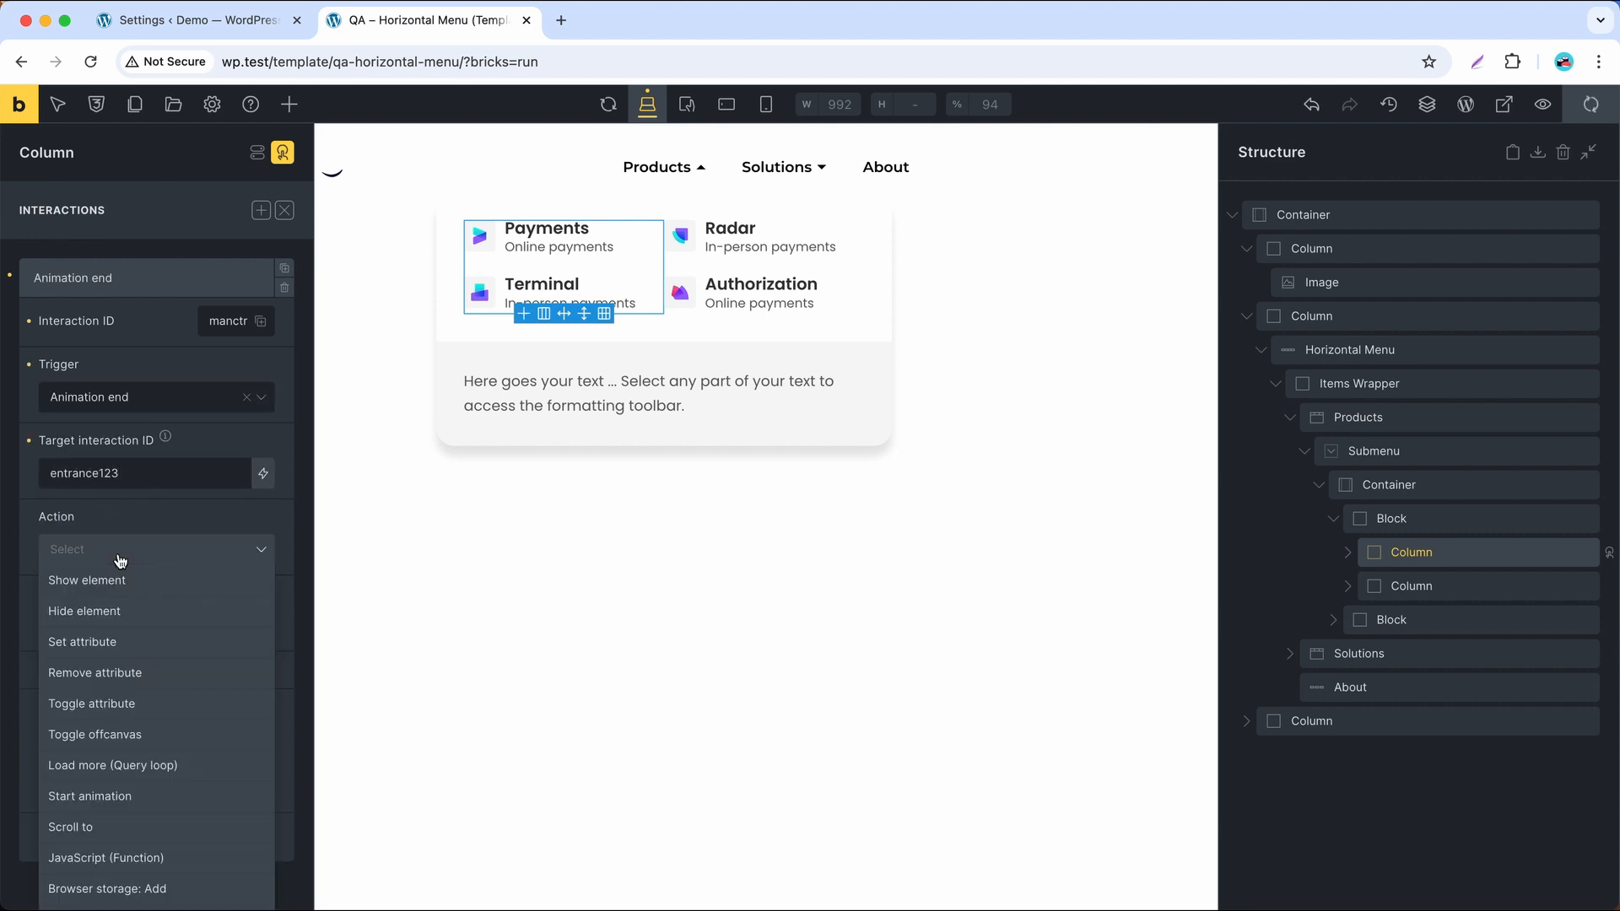
{"action": "left_click", "coordinate": [120, 796]}
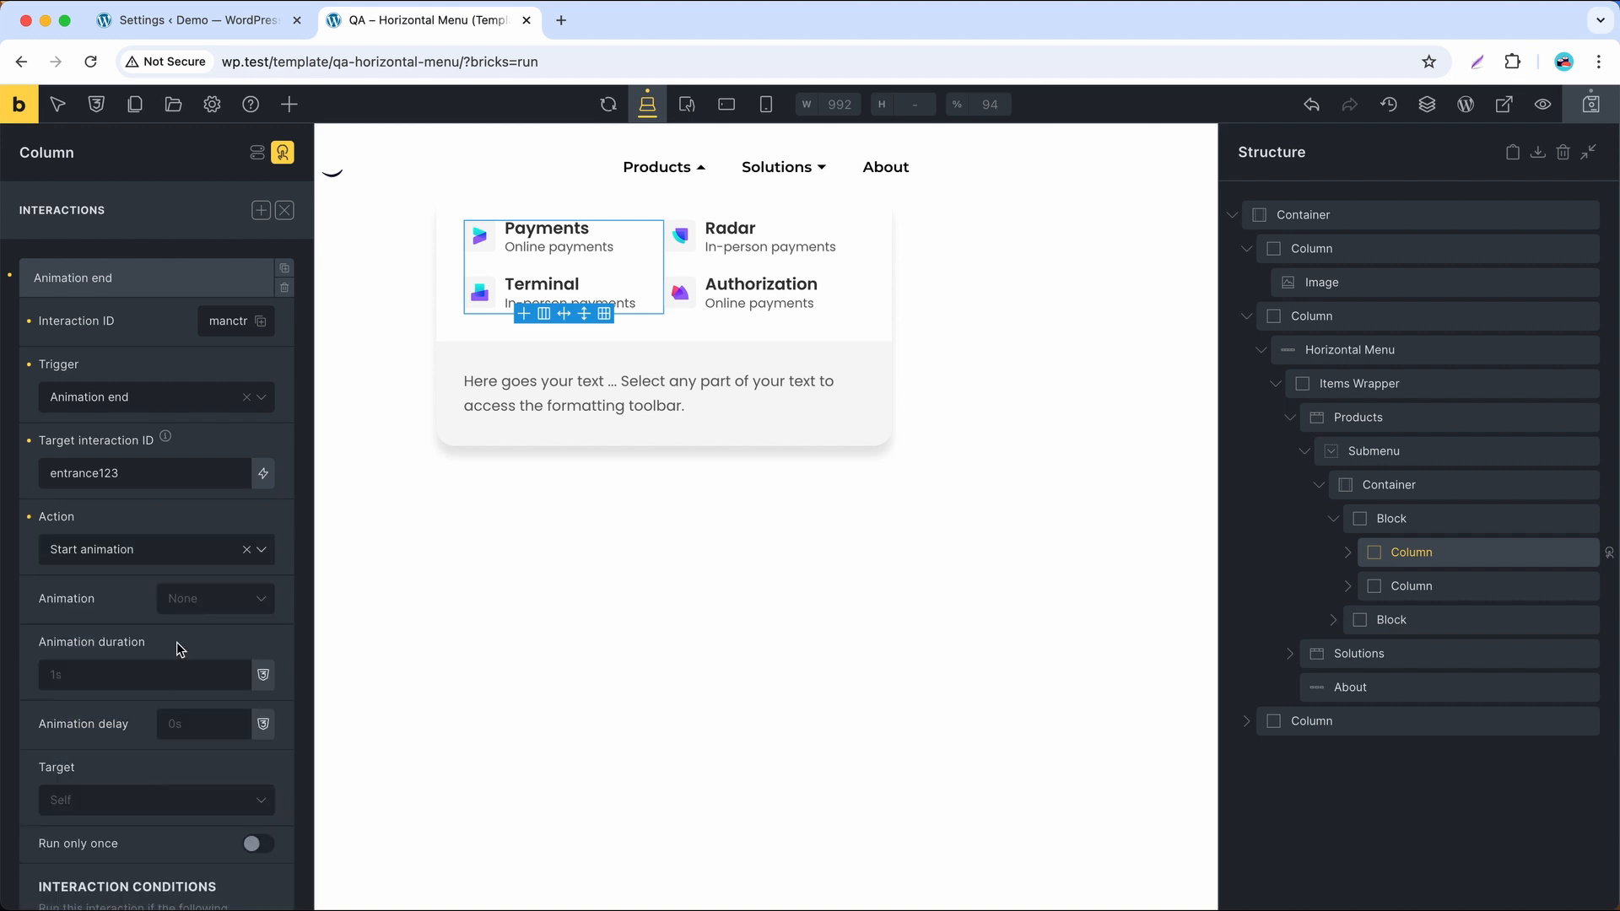
{"action": "left_click", "coordinate": [190, 601]}
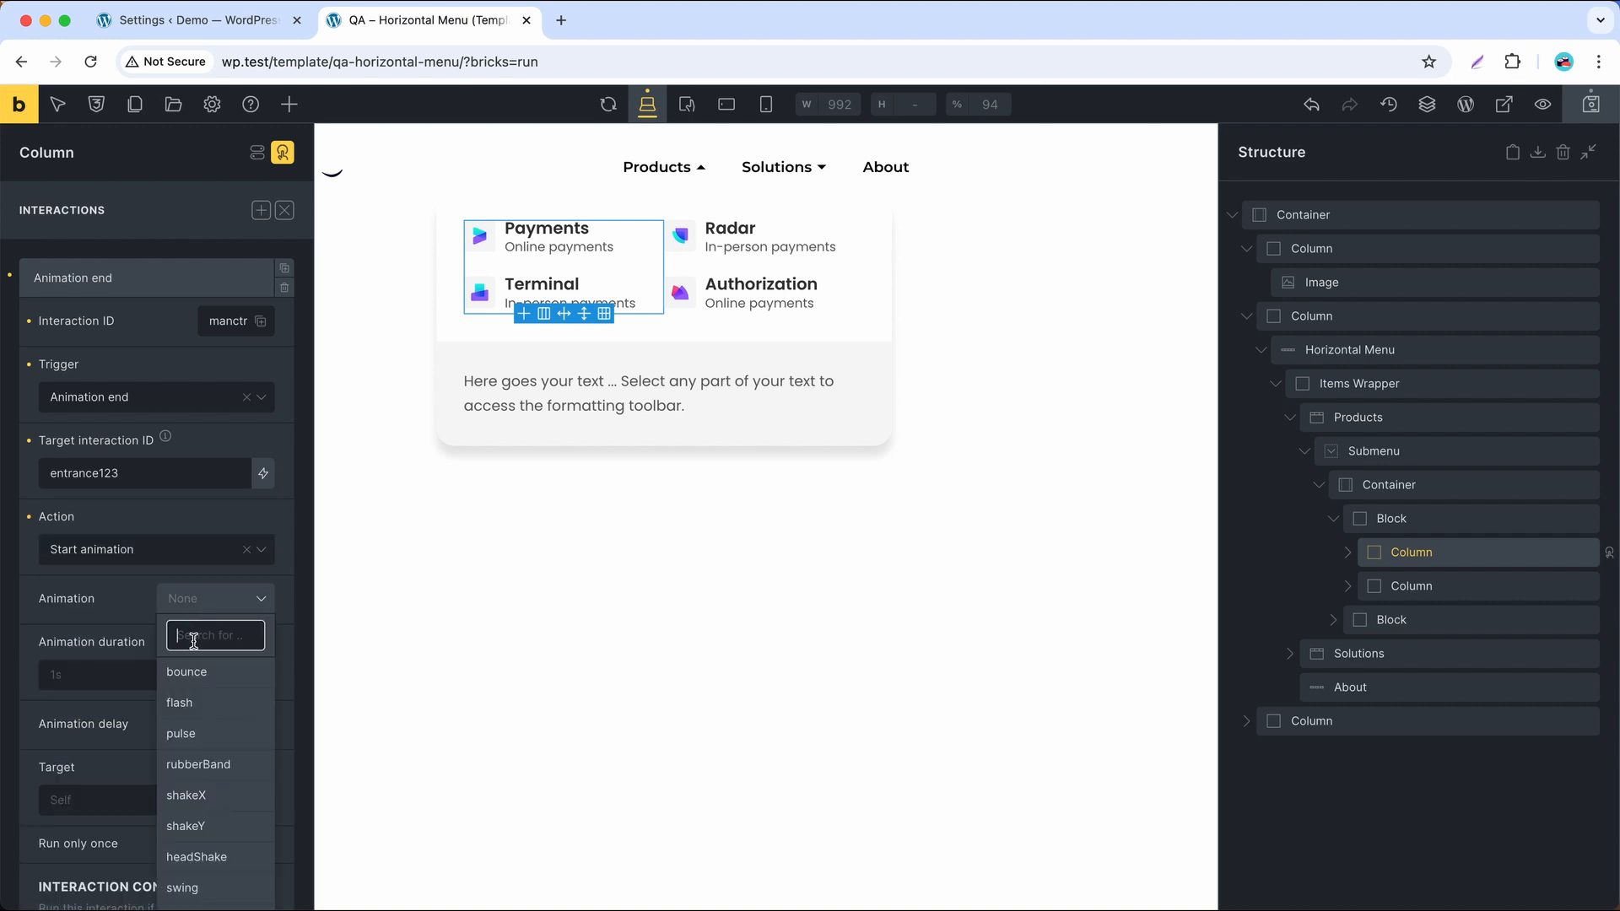
{"action": "type", "text": "fadeInU"}
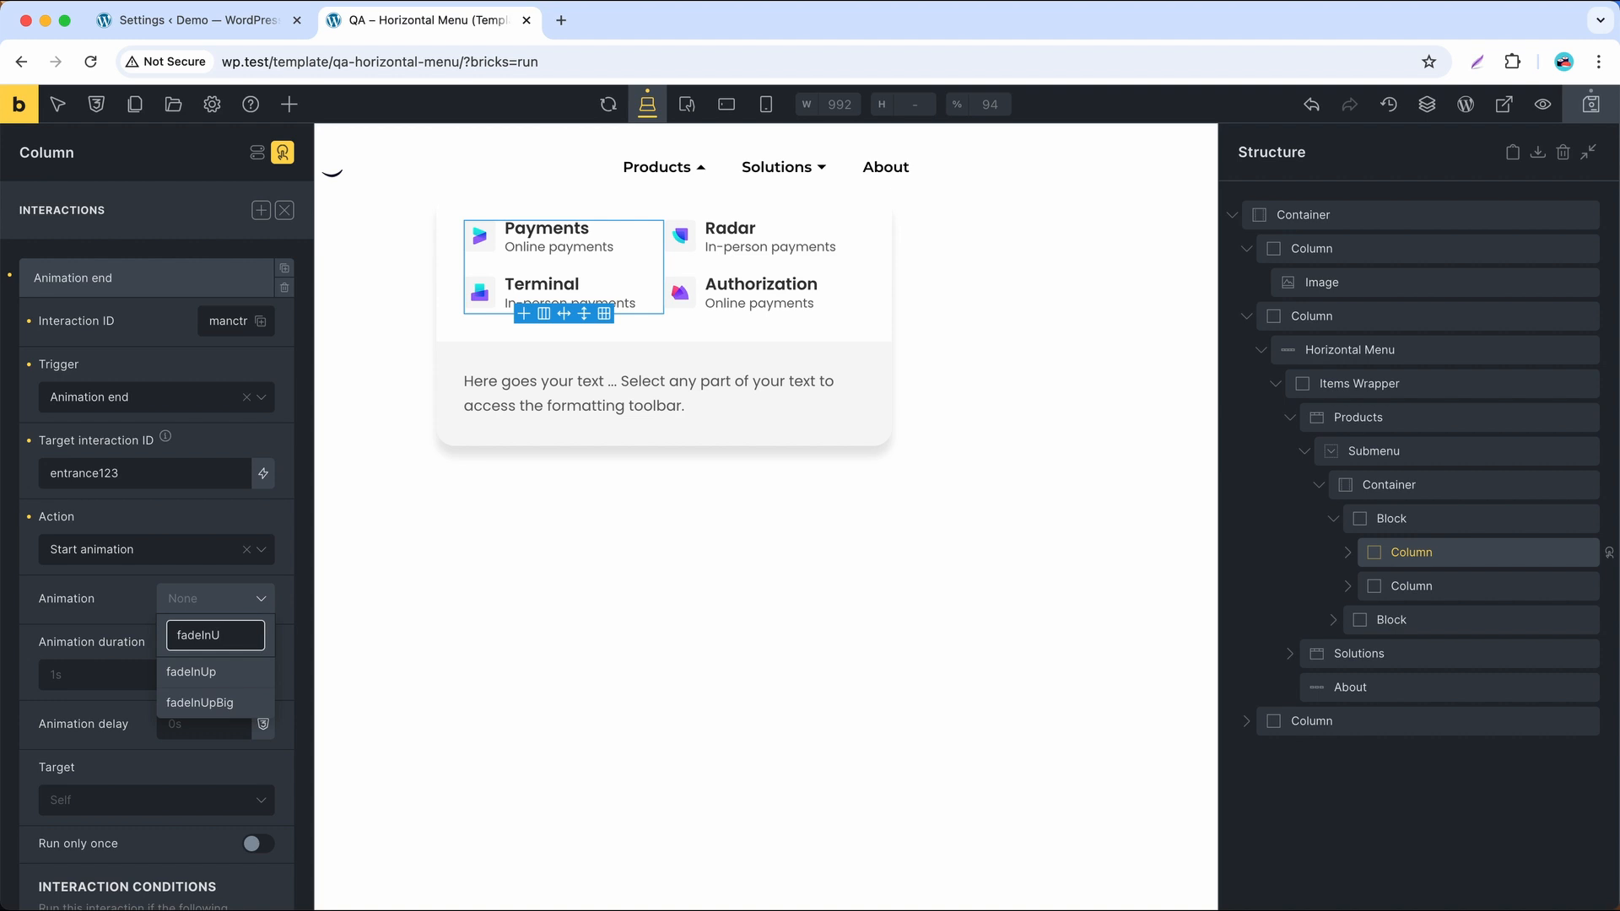
{"action": "left_click", "coordinate": [193, 673]}
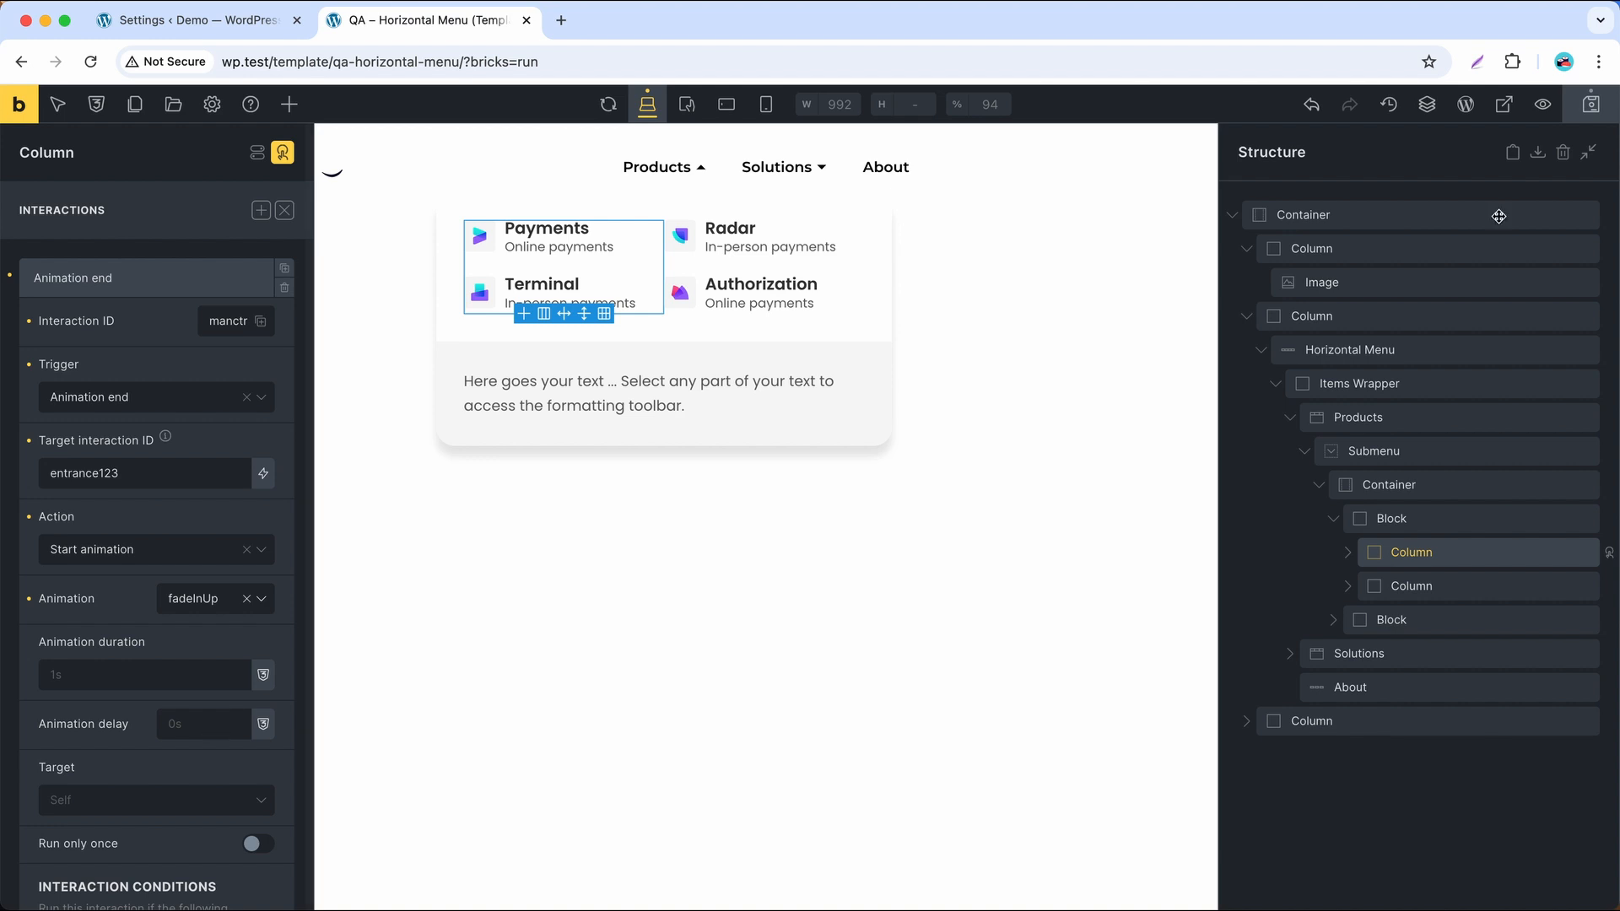
{"action": "left_click", "coordinate": [1590, 104]}
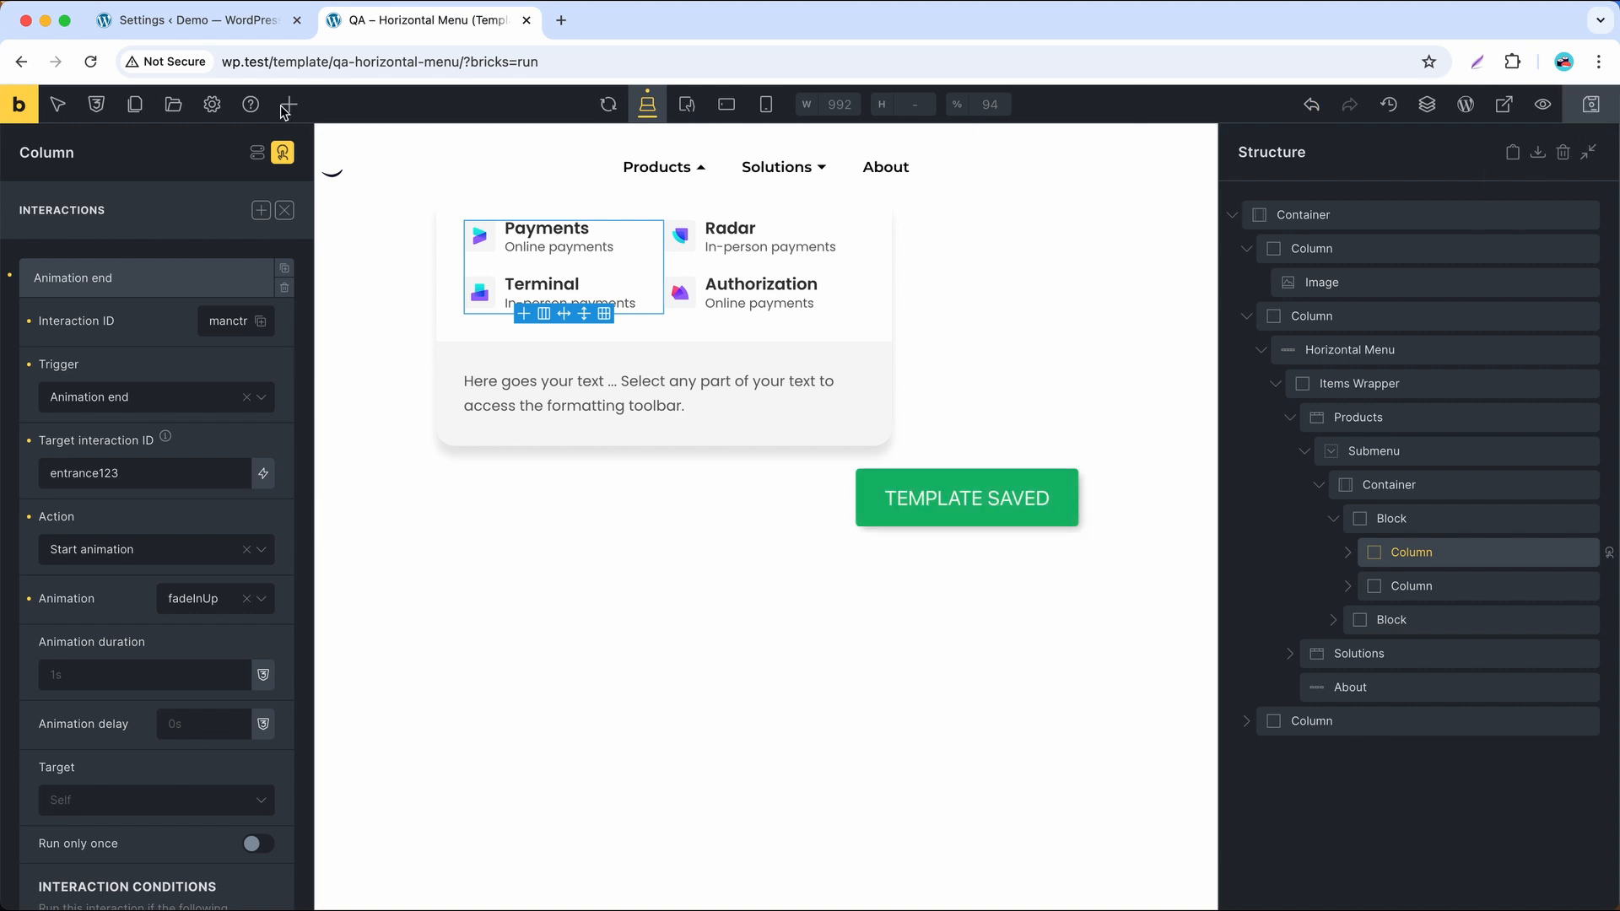
Step: Open the live site in a new browser tab and preview the Products submenu's entrance animation
{"action": "left_click", "coordinate": [202, 19]}
{"action": "left_click", "coordinate": [80, 135], "text": "super"}
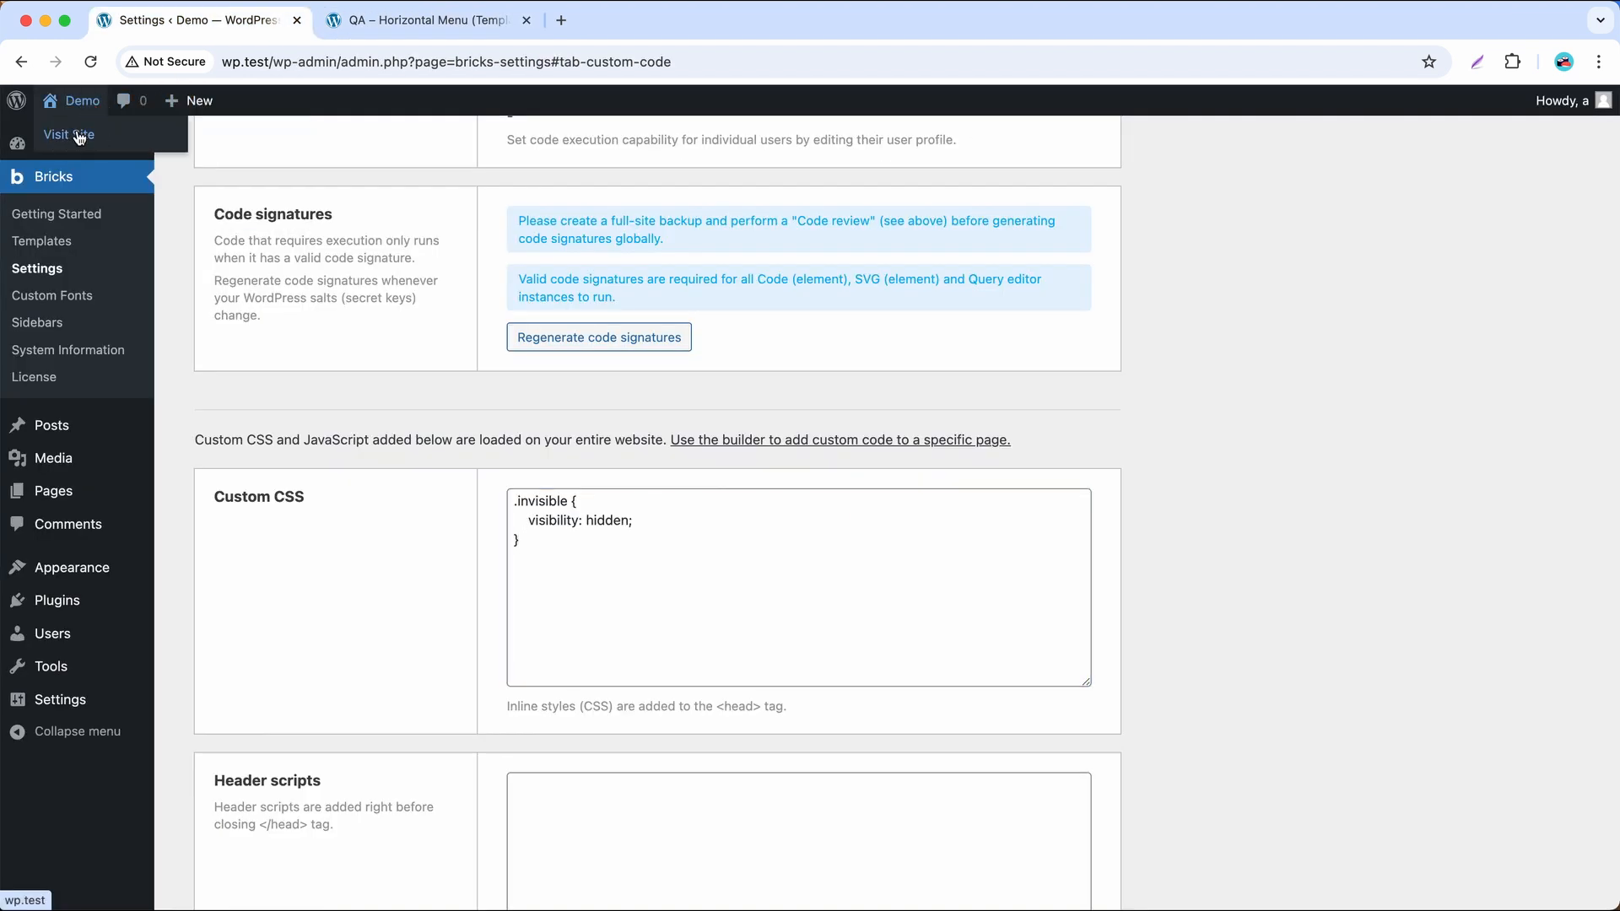
{"action": "left_click", "coordinate": [605, 19]}
{"action": "left_click_drag", "start_coordinate": [425, 20], "coordinate": [604, 20]}
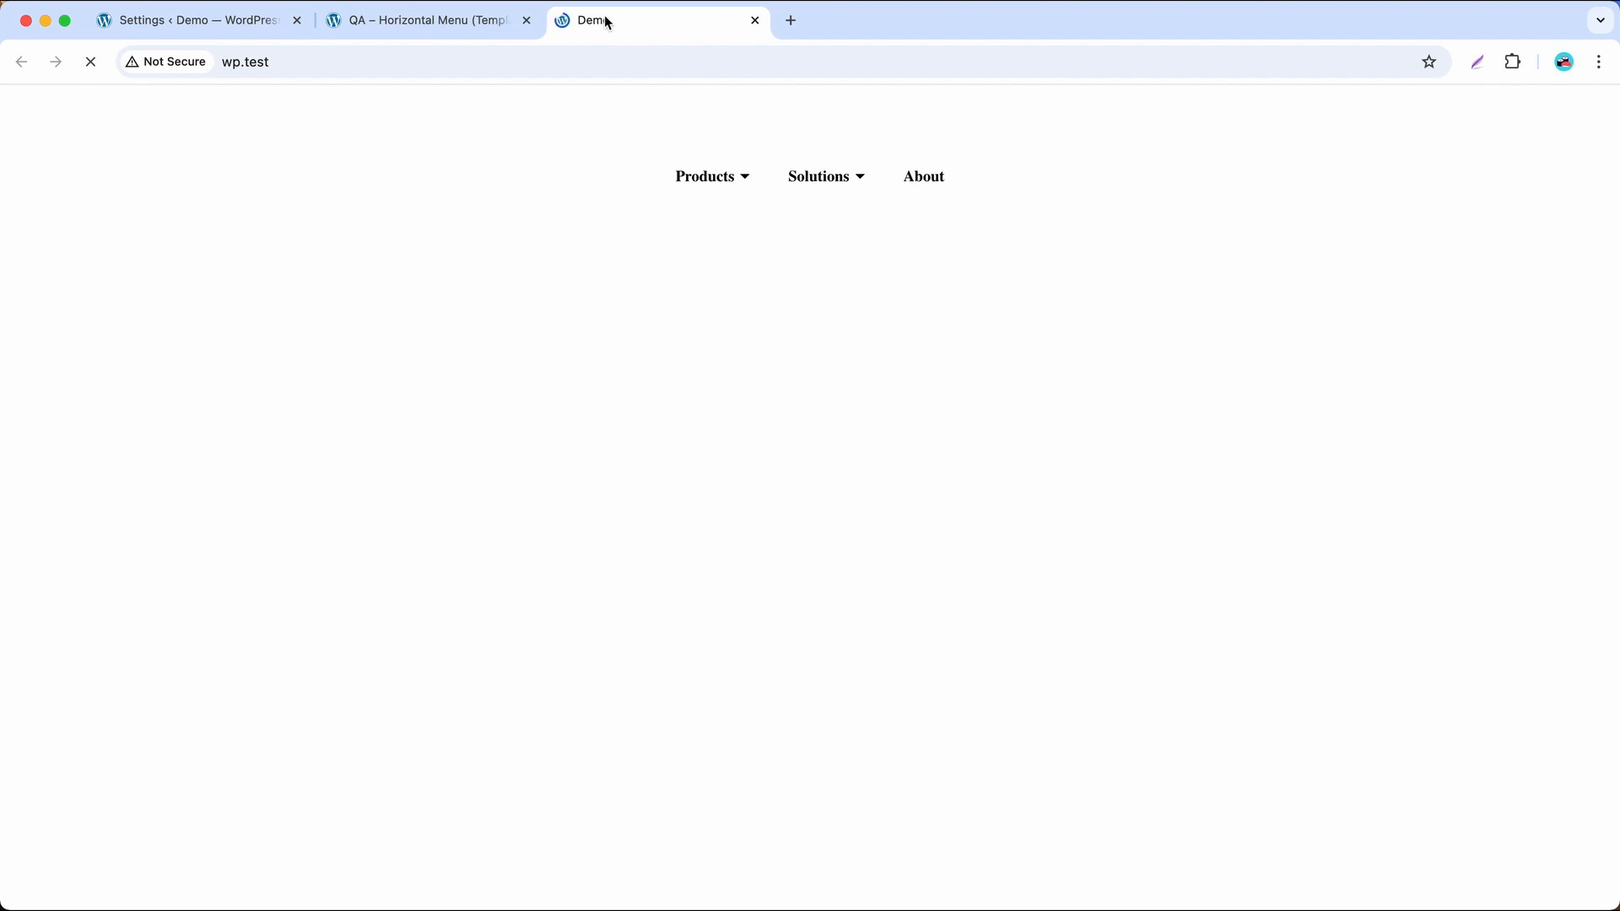
{"action": "mouse_move", "coordinate": [683, 133]}
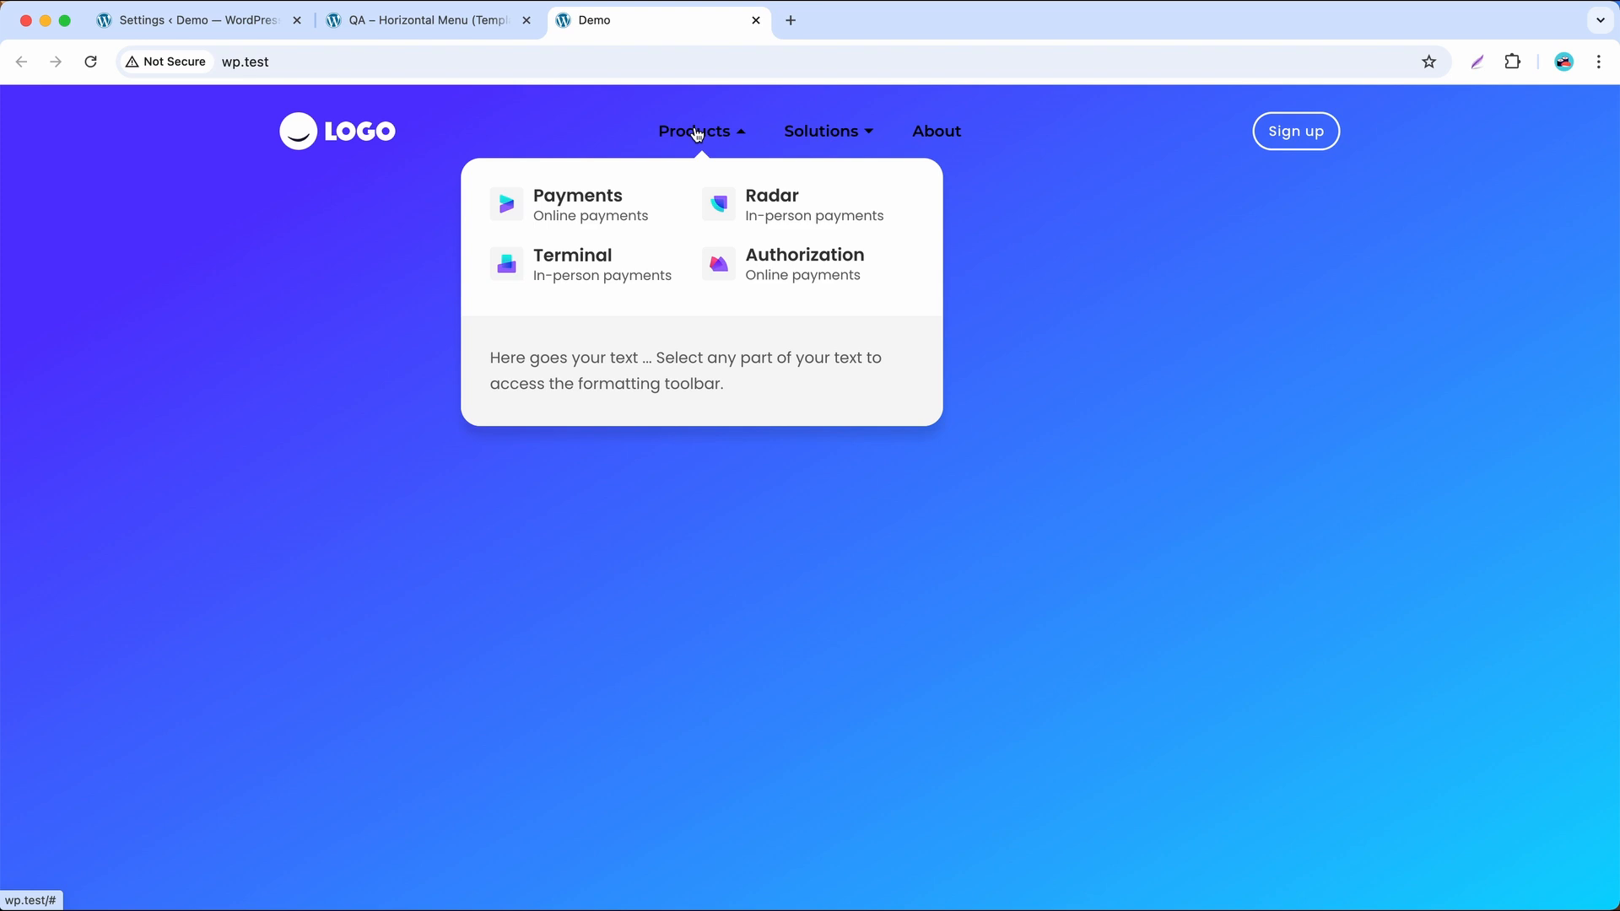
Step: Review the .invisible visibility rule in the Custom CSS of the Bricks settings
{"action": "left_click", "coordinate": [422, 21]}
{"action": "left_click", "coordinate": [193, 22]}
{"action": "left_click", "coordinate": [586, 501]}
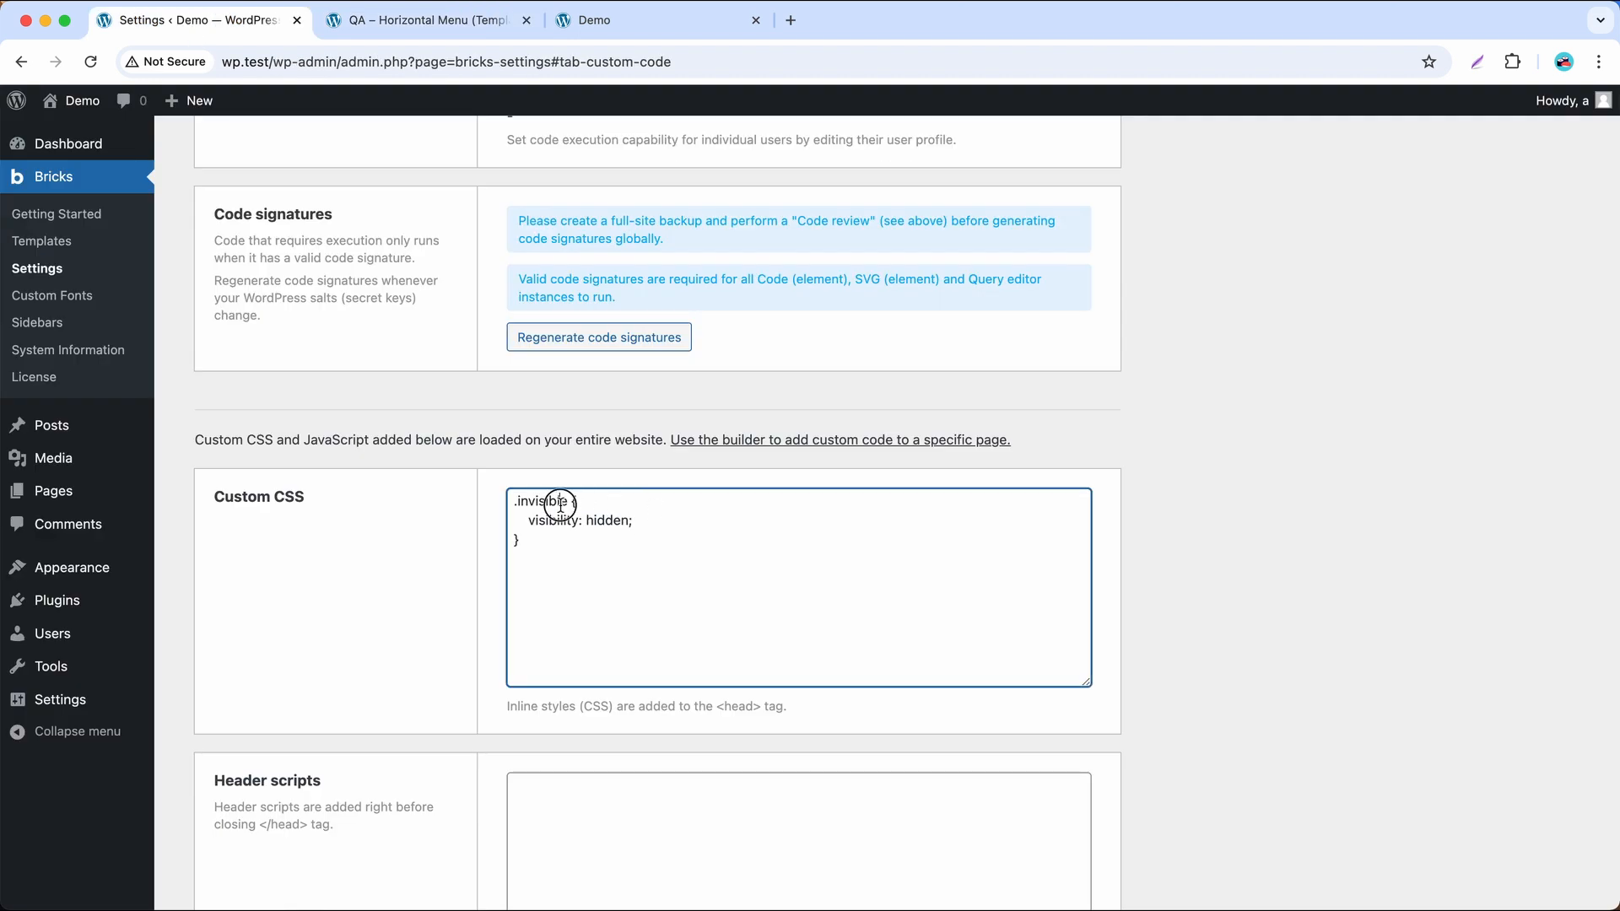
{"action": "double_click", "coordinate": [553, 505]}
{"action": "left_click", "coordinate": [632, 522]}
{"action": "double_click", "coordinate": [547, 503]}
Step: In the template builder, set the Products submenu's Exit ID to exit123 and copy that ID
{"action": "left_click", "coordinate": [450, 23]}
{"action": "left_click", "coordinate": [283, 152]}
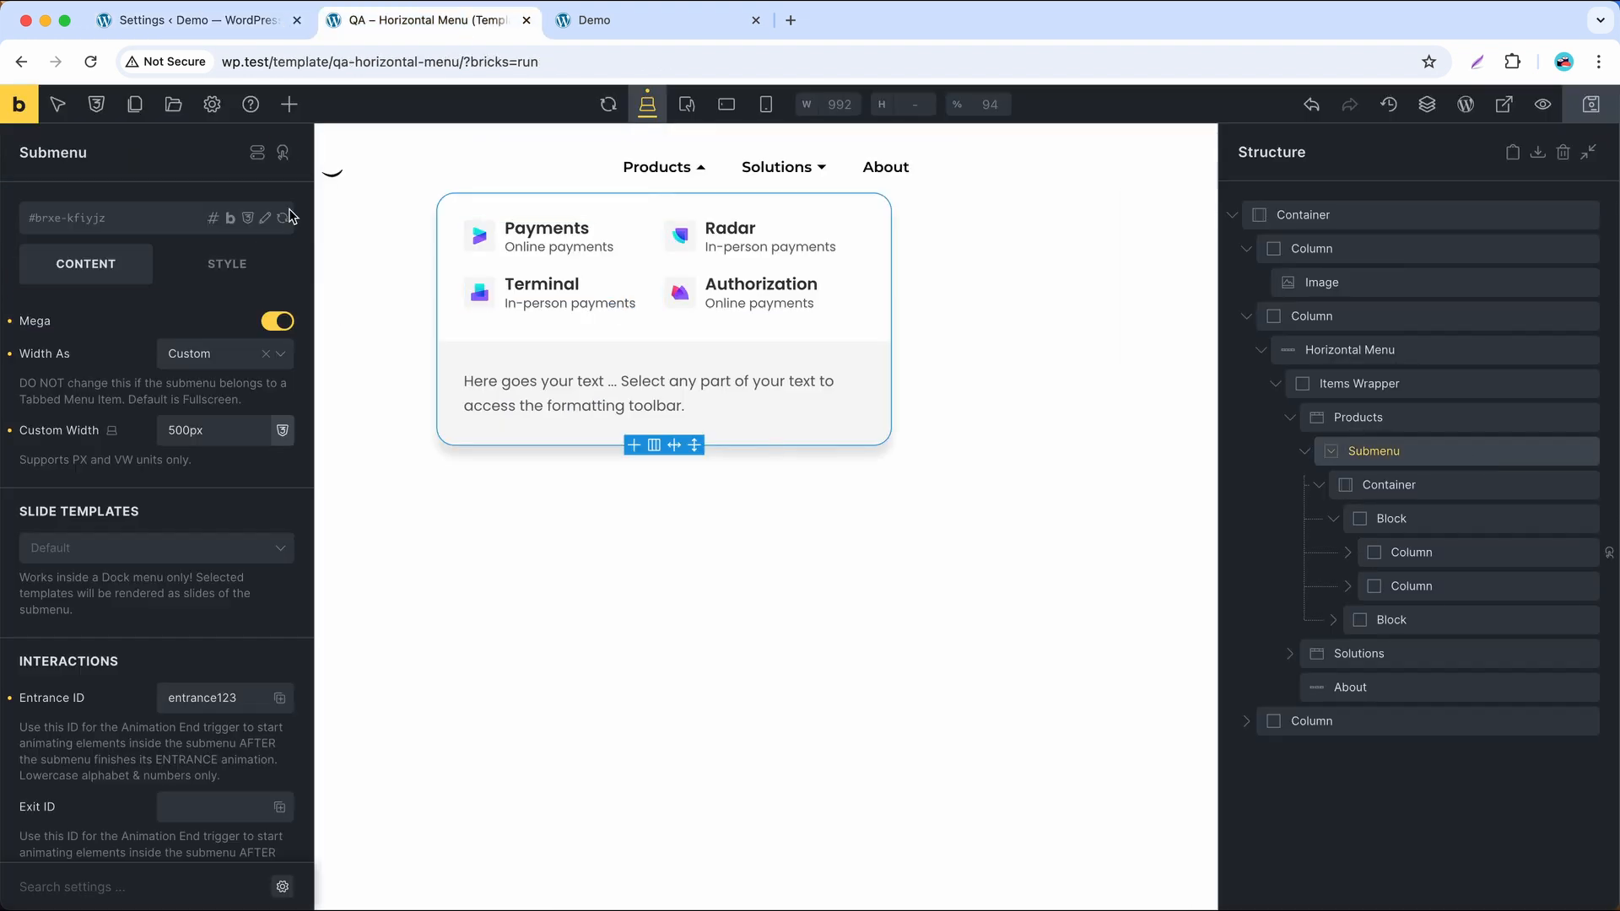
{"action": "scroll", "coordinate": [110, 654], "scroll_direction": "down", "scroll_amount": 1}
{"action": "left_click", "coordinate": [183, 750]}
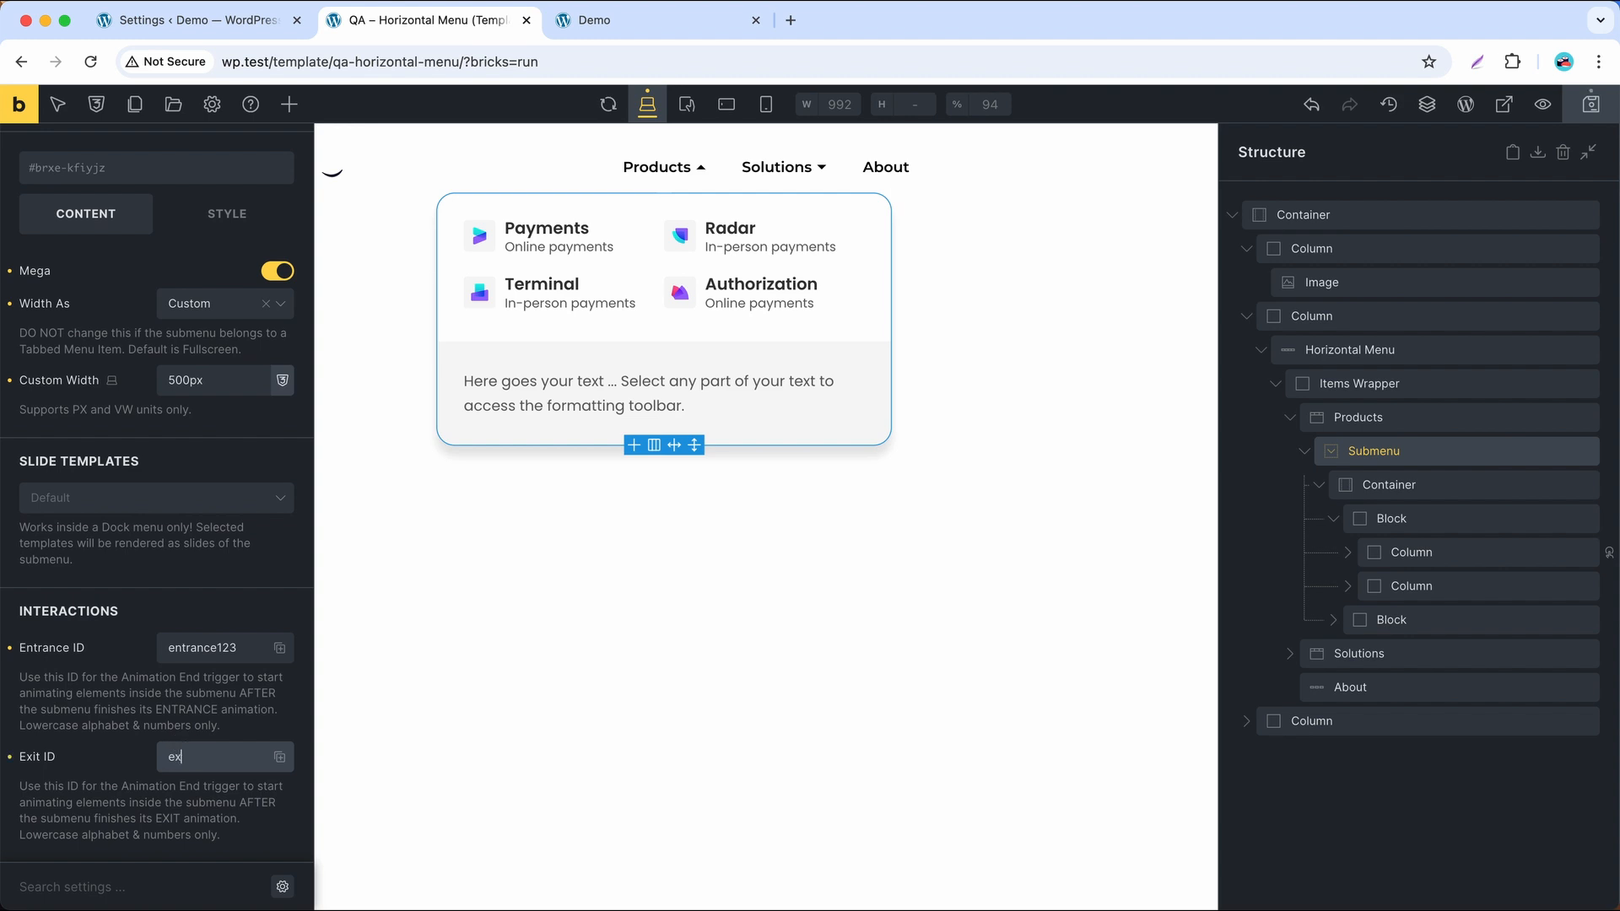
{"action": "type", "text": "exit123"}
{"action": "double_click", "coordinate": [188, 751]}
{"action": "right_click", "coordinate": [187, 750]}
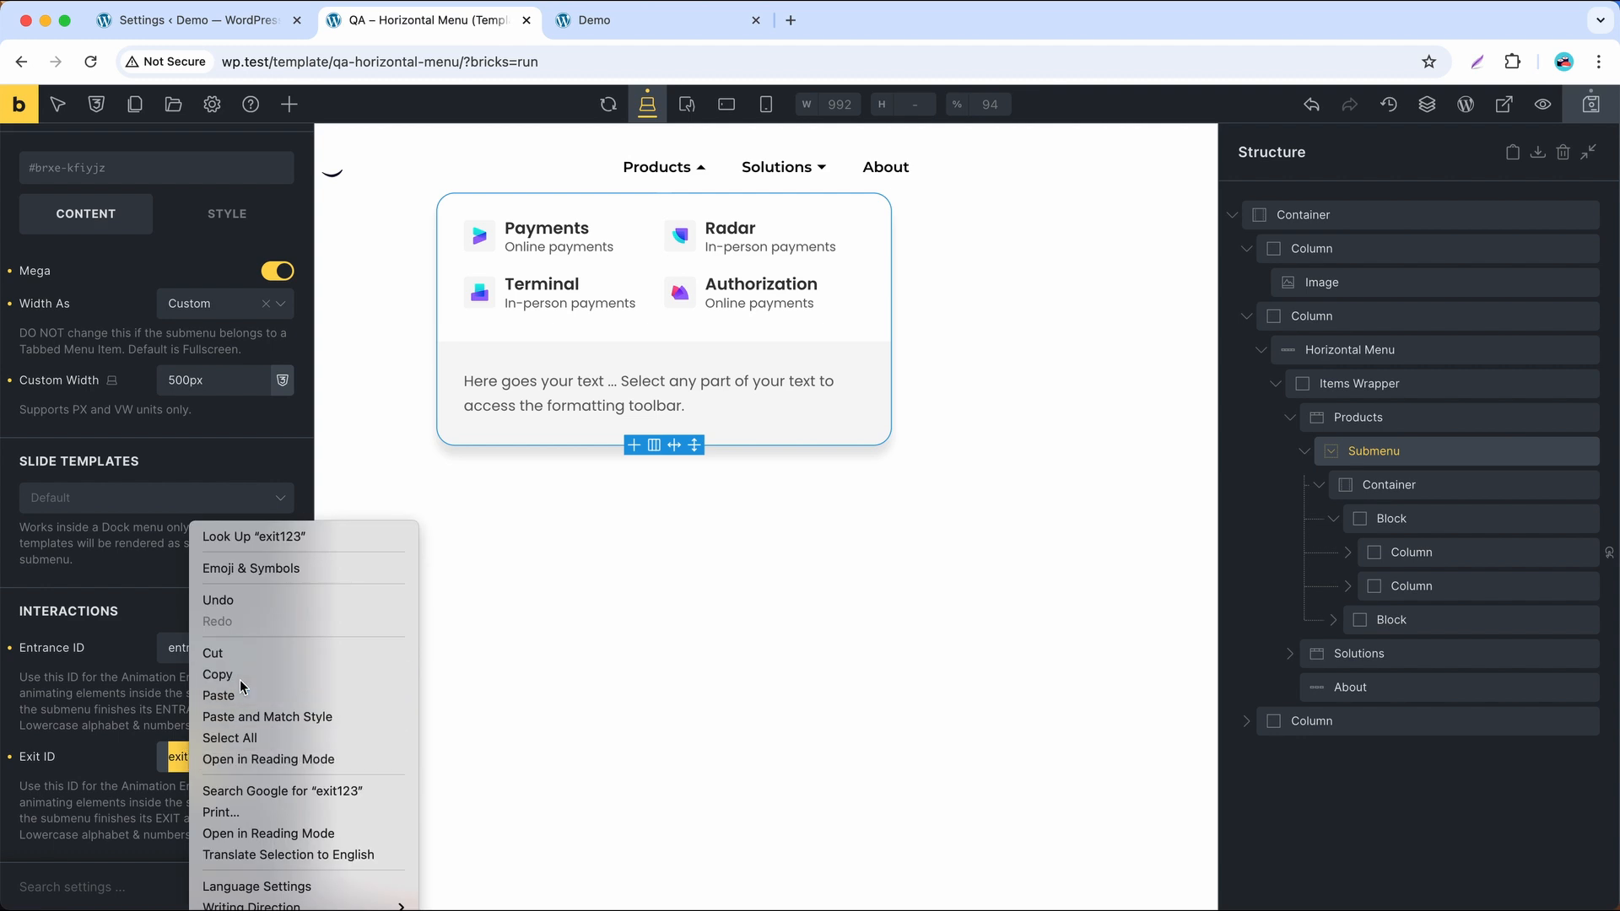
{"action": "left_click", "coordinate": [240, 681]}
{"action": "left_click", "coordinate": [234, 760]}
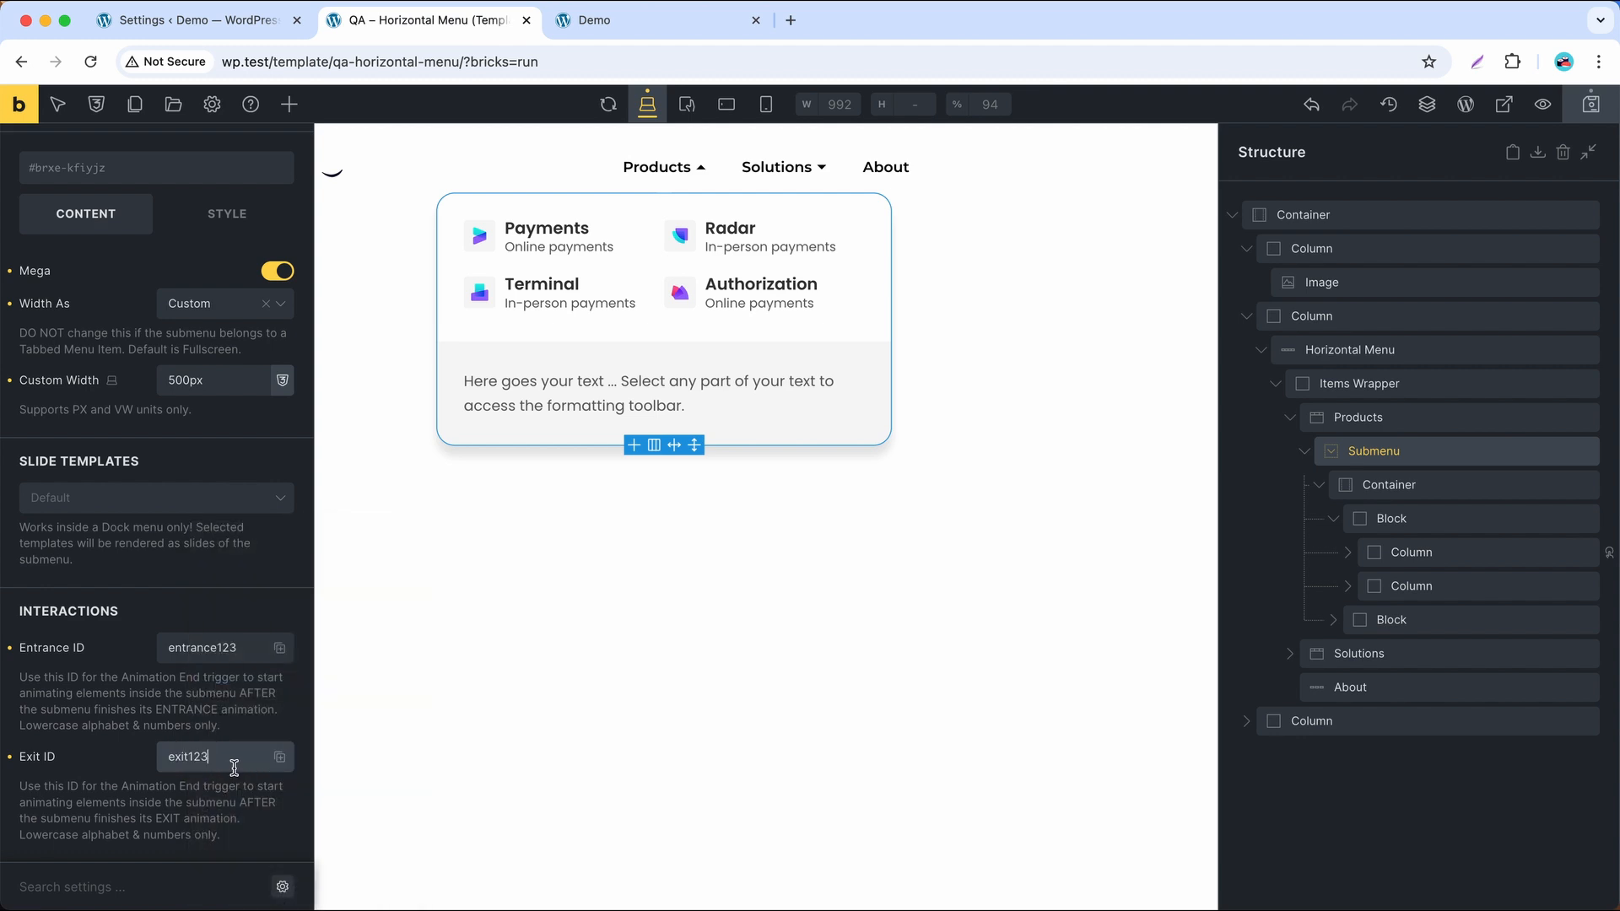
Step: Add a second interaction to the first column with trigger Animation end and target interaction ID exit123
{"action": "left_click", "coordinate": [1507, 555]}
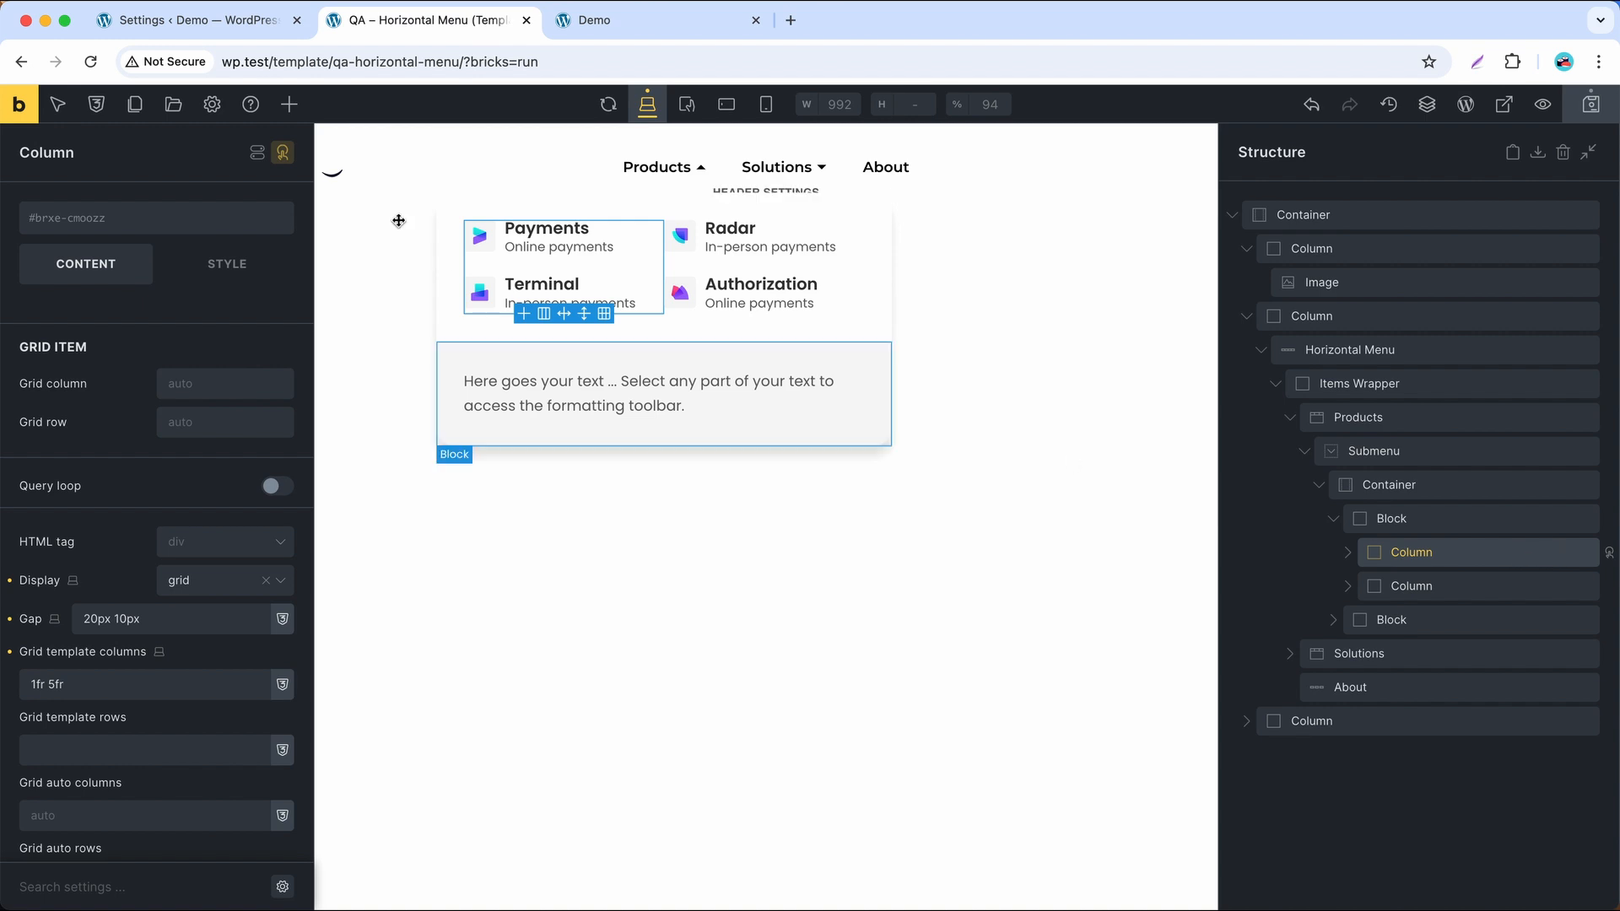
{"action": "left_click", "coordinate": [283, 154]}
{"action": "left_click", "coordinate": [261, 210]}
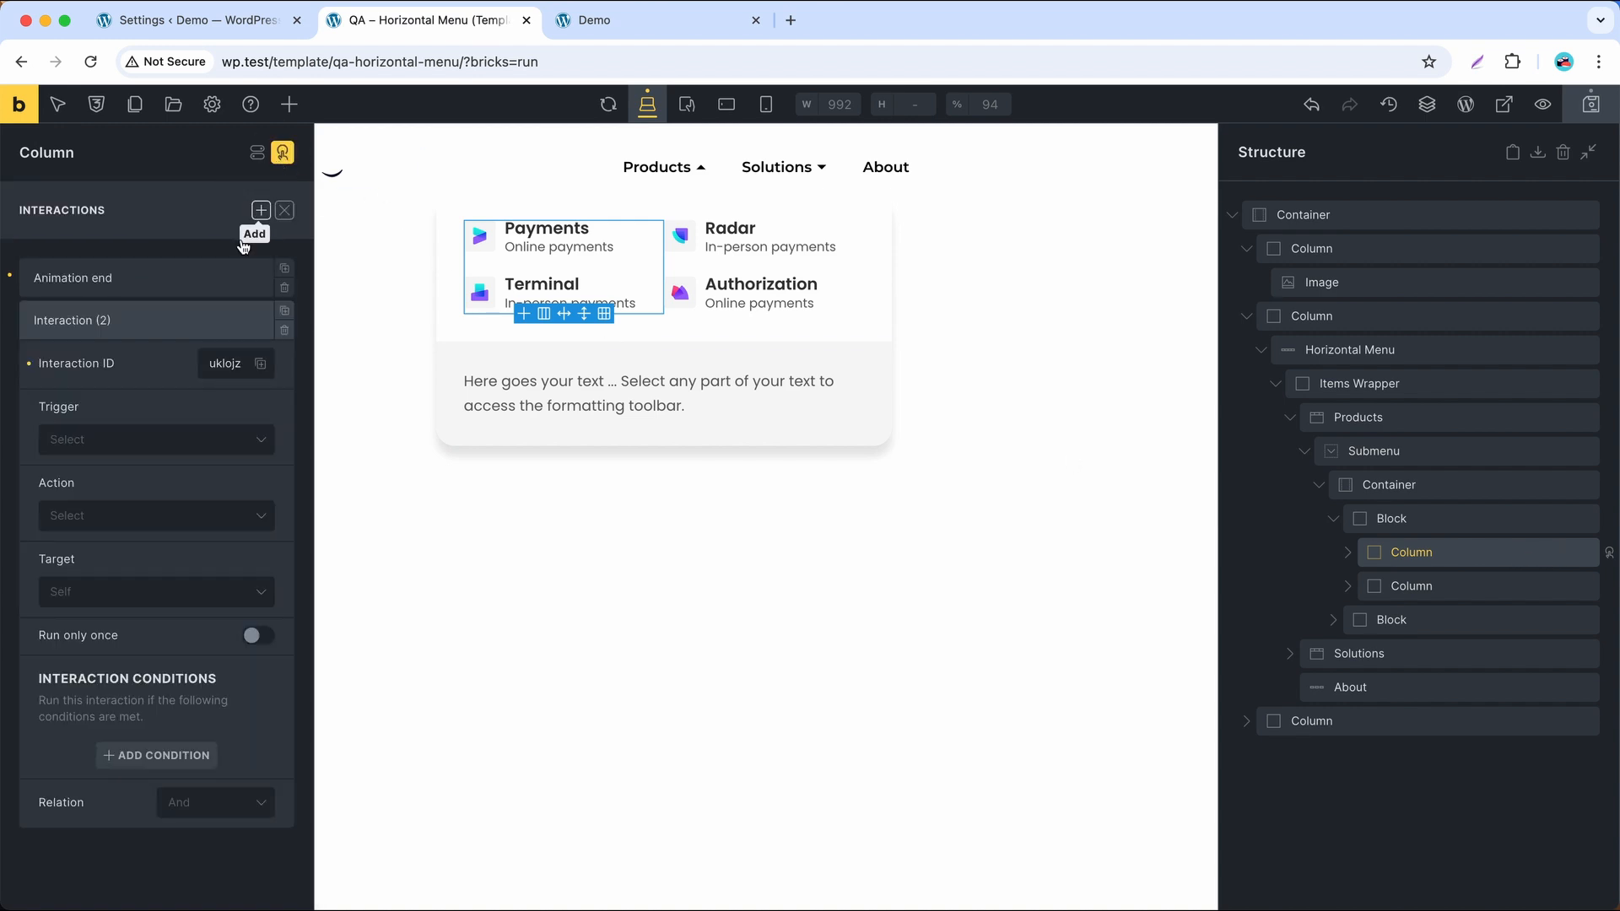
{"action": "left_click", "coordinate": [106, 438]}
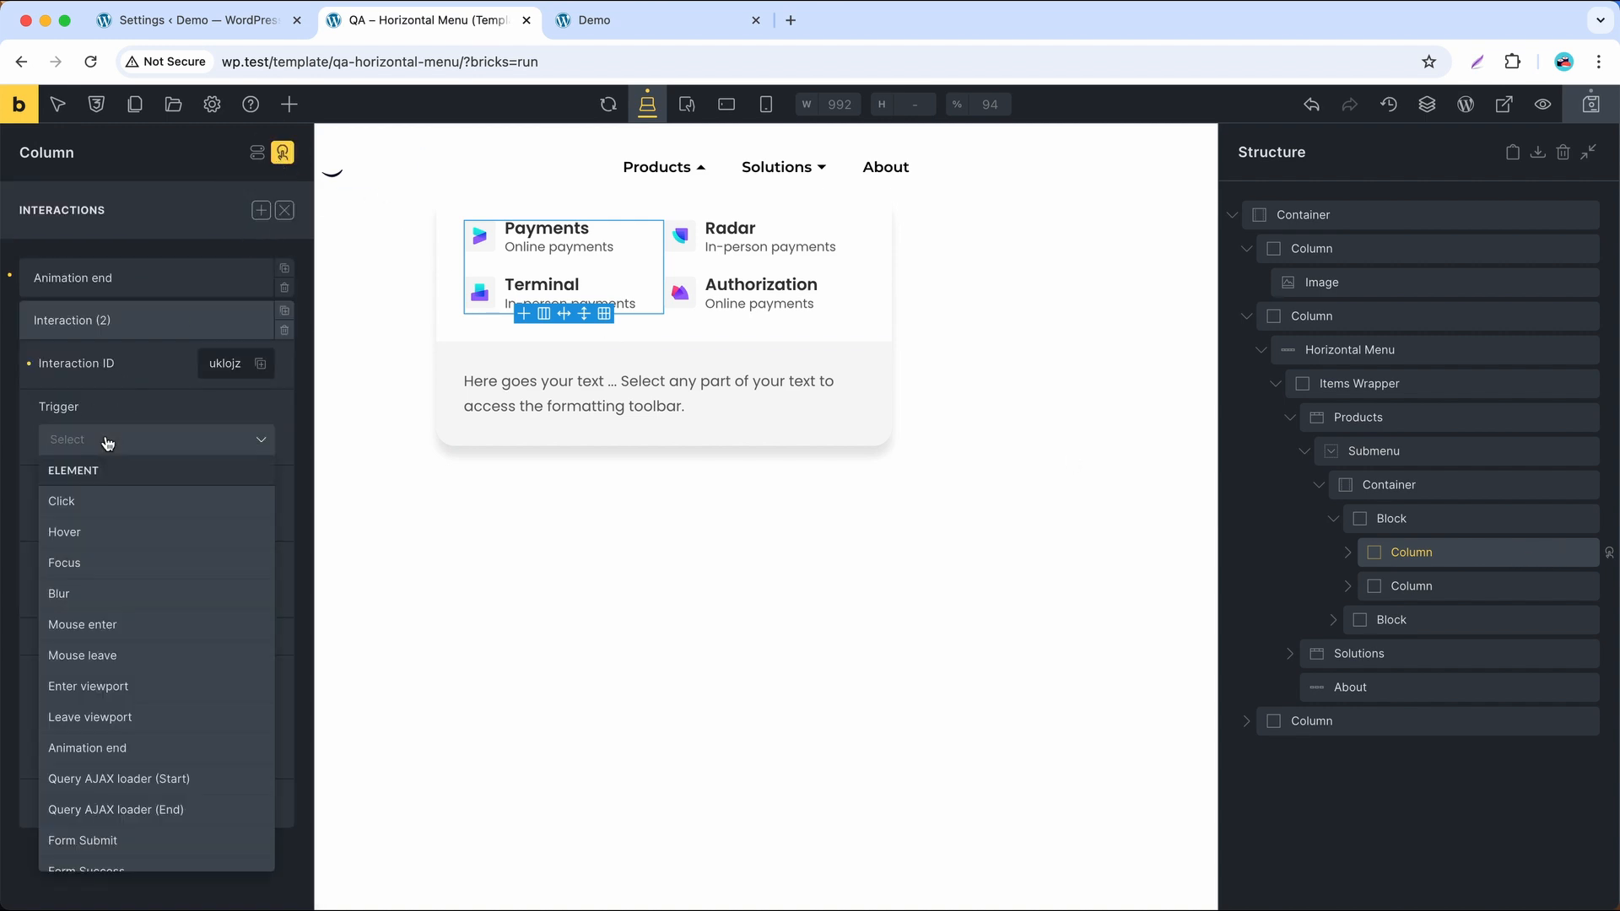
{"action": "left_click", "coordinate": [140, 756]}
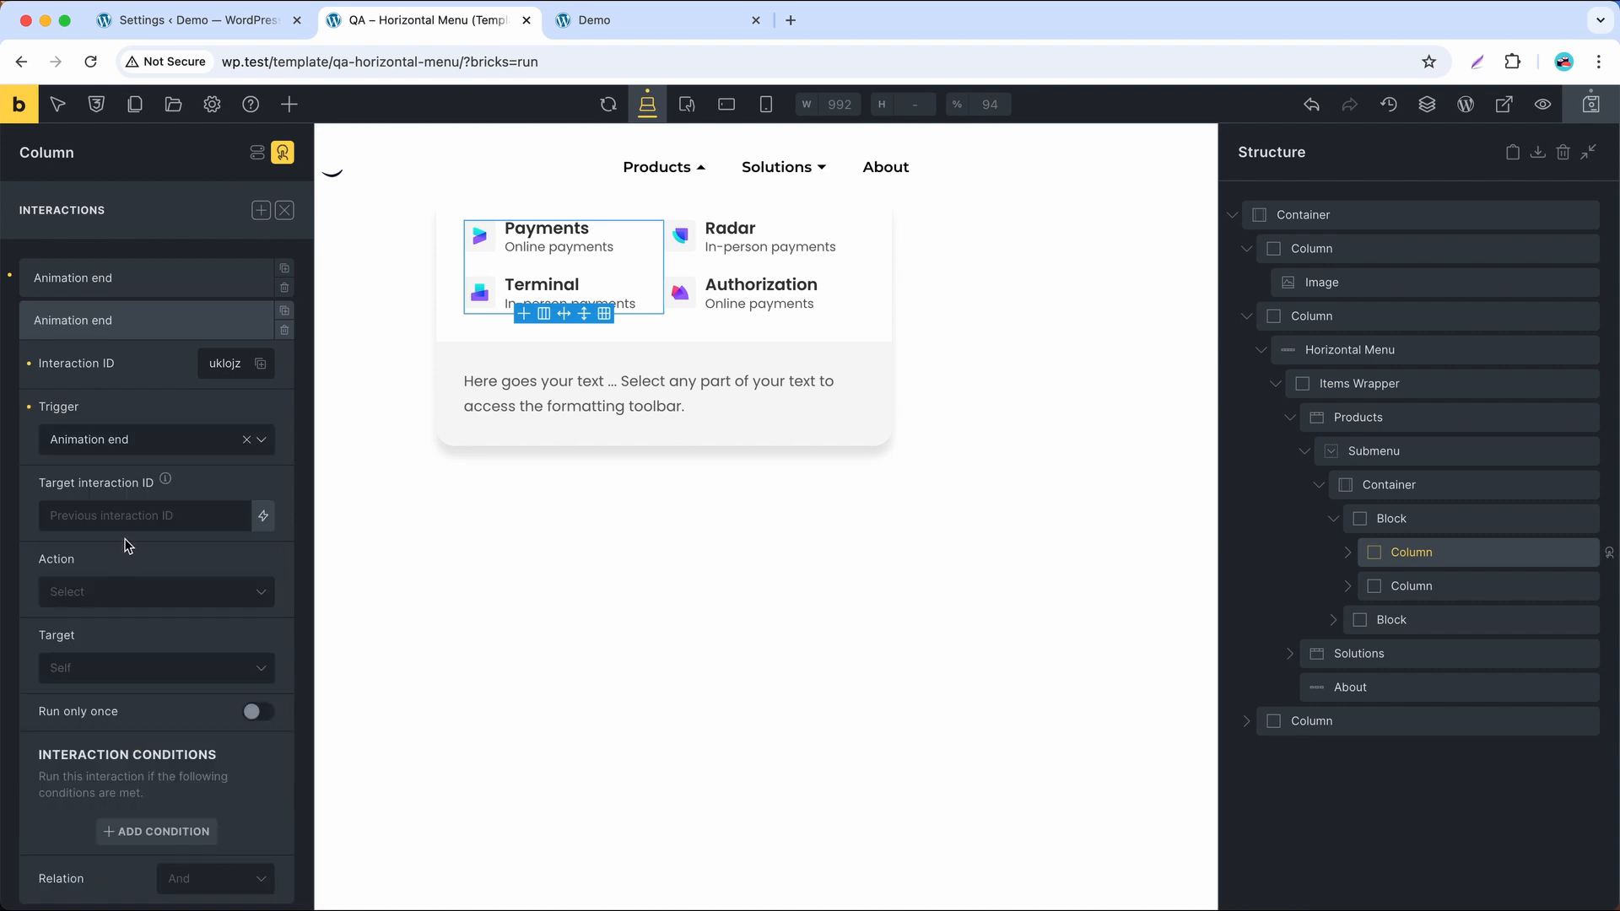
{"action": "left_click", "coordinate": [132, 516]}
{"action": "key", "text": "super+v"}
Step: Make the exit interaction set the attribute class to invisible, and save the template
{"action": "left_click", "coordinate": [101, 590]}
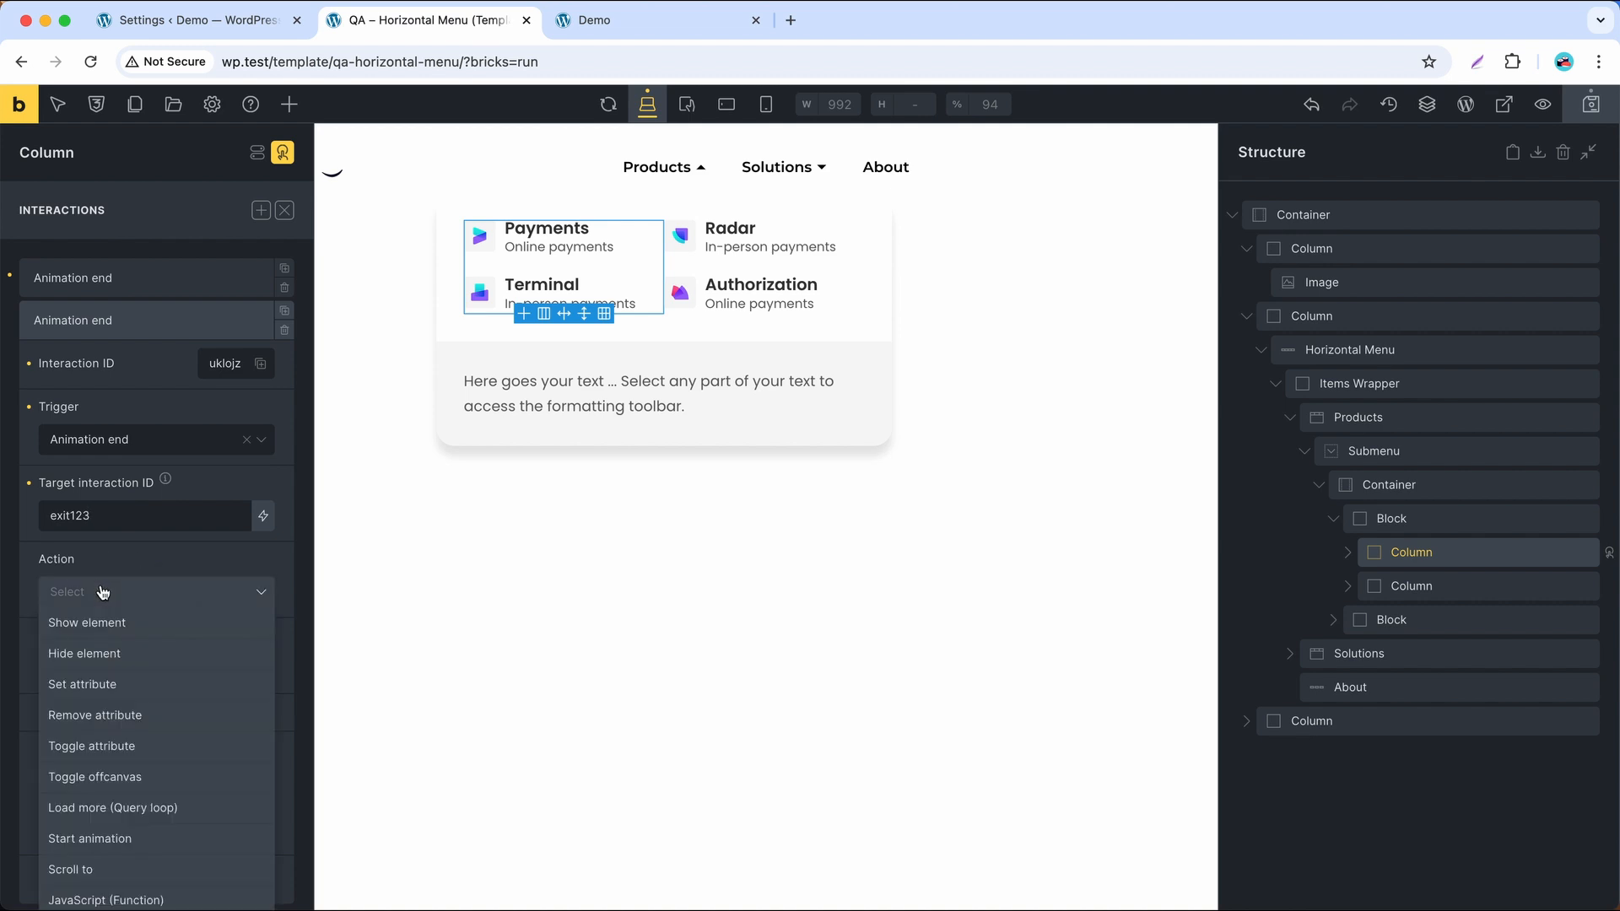
{"action": "left_click", "coordinate": [102, 684]}
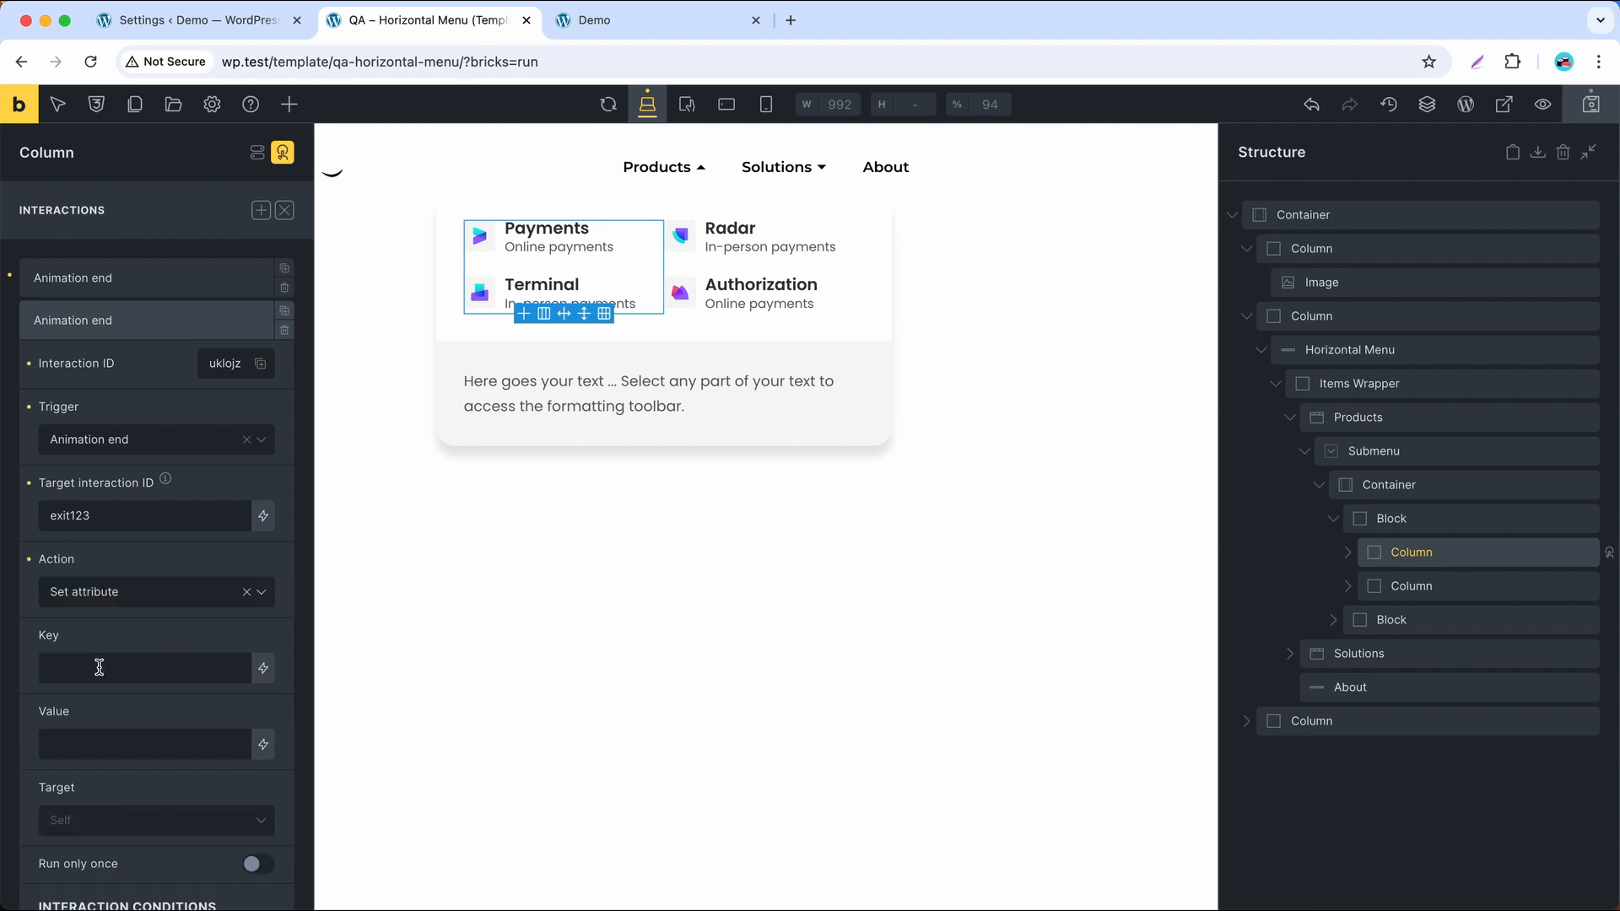
{"action": "left_click", "coordinate": [100, 667]}
{"action": "type", "text": "class"}
{"action": "left_click", "coordinate": [101, 743]}
{"action": "type", "text": "invisible"}
{"action": "left_click", "coordinate": [1591, 104]}
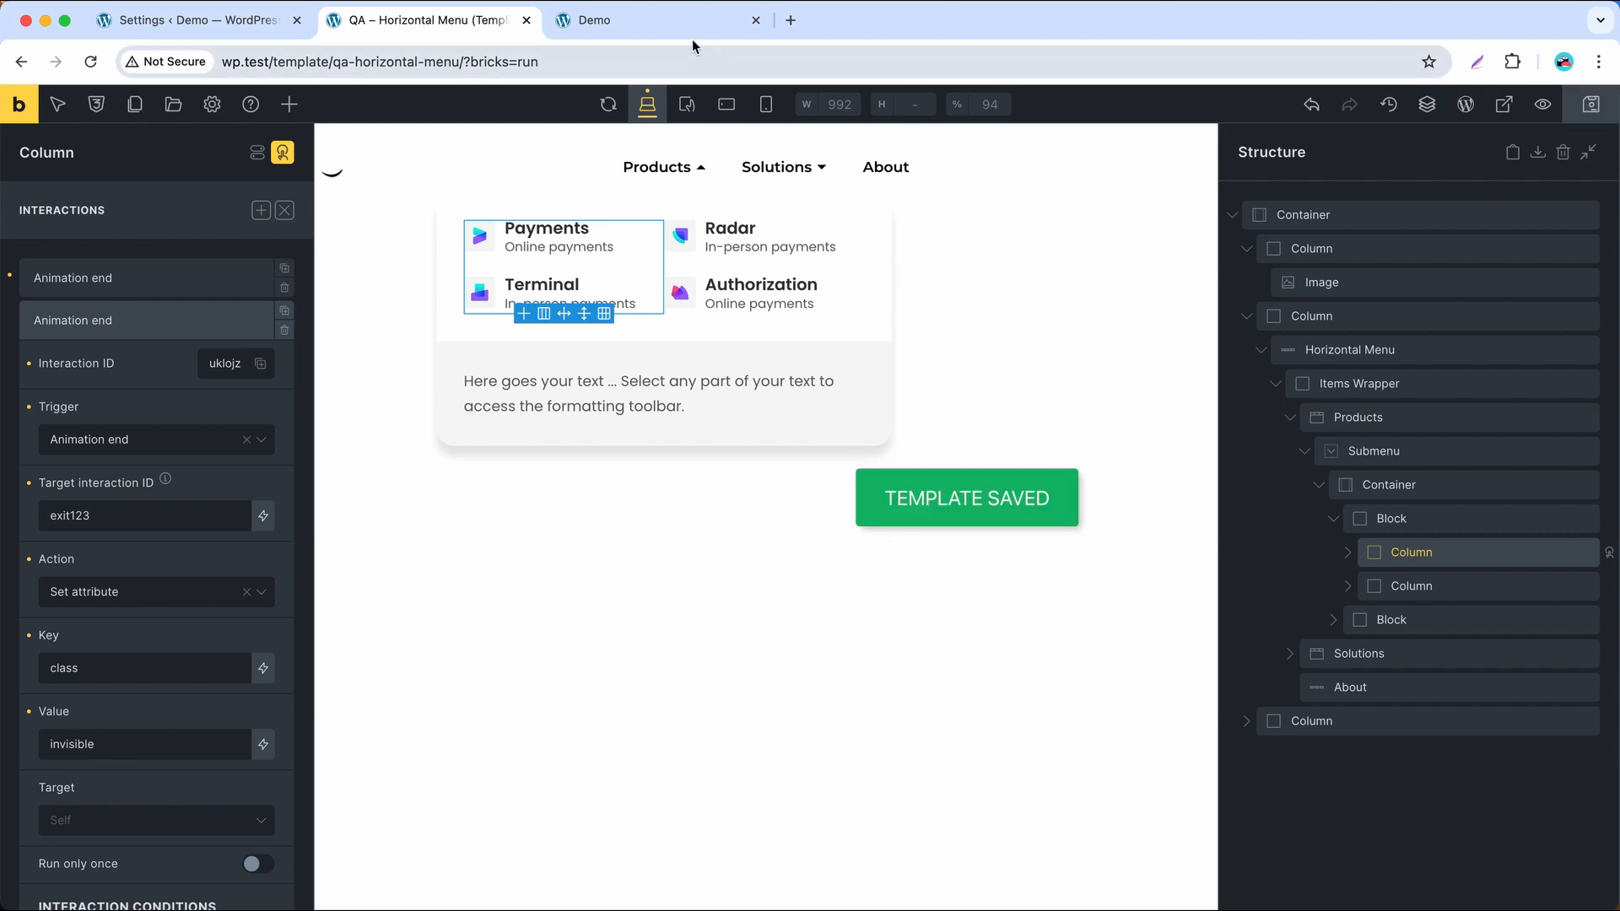
Step: Reload the live site, check how the Products submenu opens, and return to the template builder
{"action": "left_click", "coordinate": [667, 26]}
{"action": "left_click", "coordinate": [91, 61]}
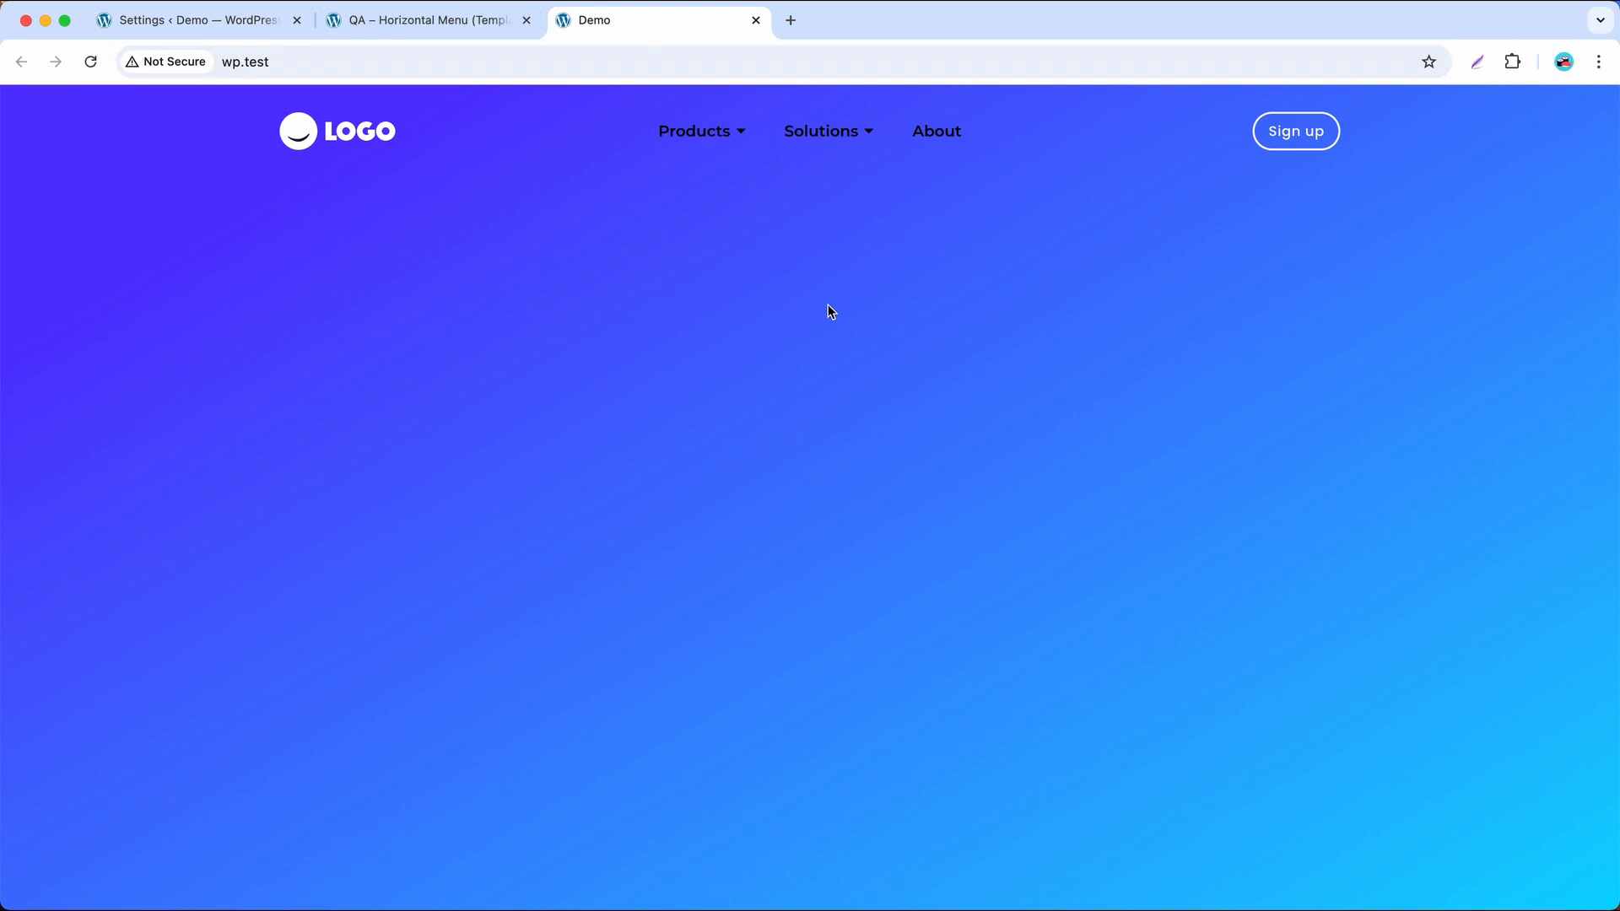
{"action": "mouse_move", "coordinate": [730, 137]}
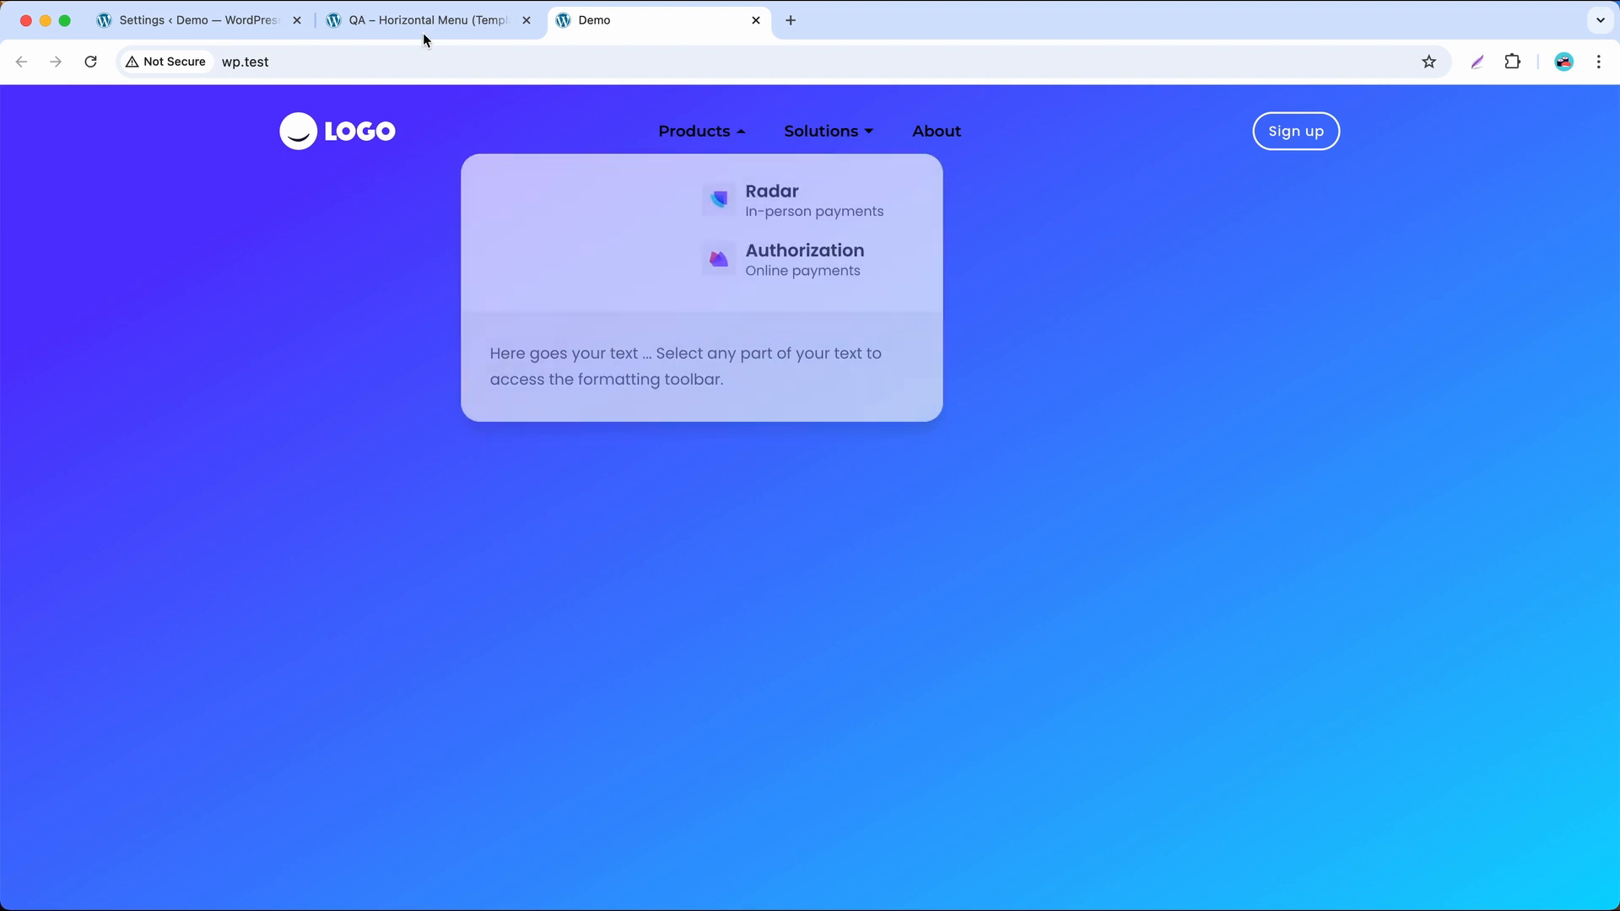
{"action": "left_click", "coordinate": [420, 20]}
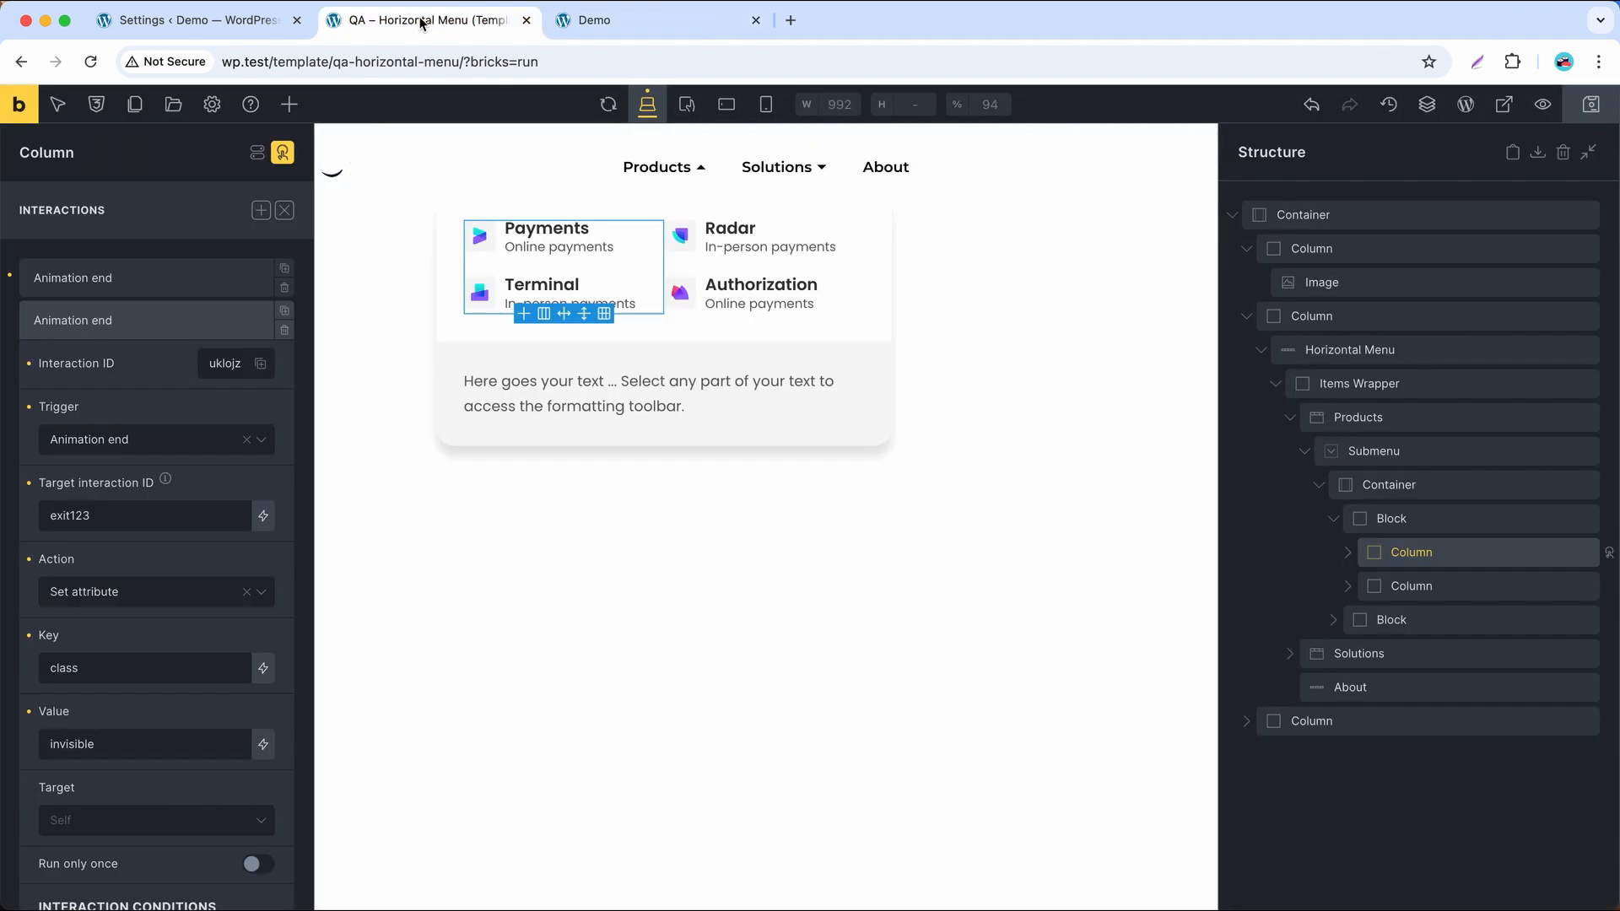
Step: Collapse the first column's exit interaction and copy the Entrance ID from the Products submenu's settings
{"action": "left_click", "coordinate": [144, 326]}
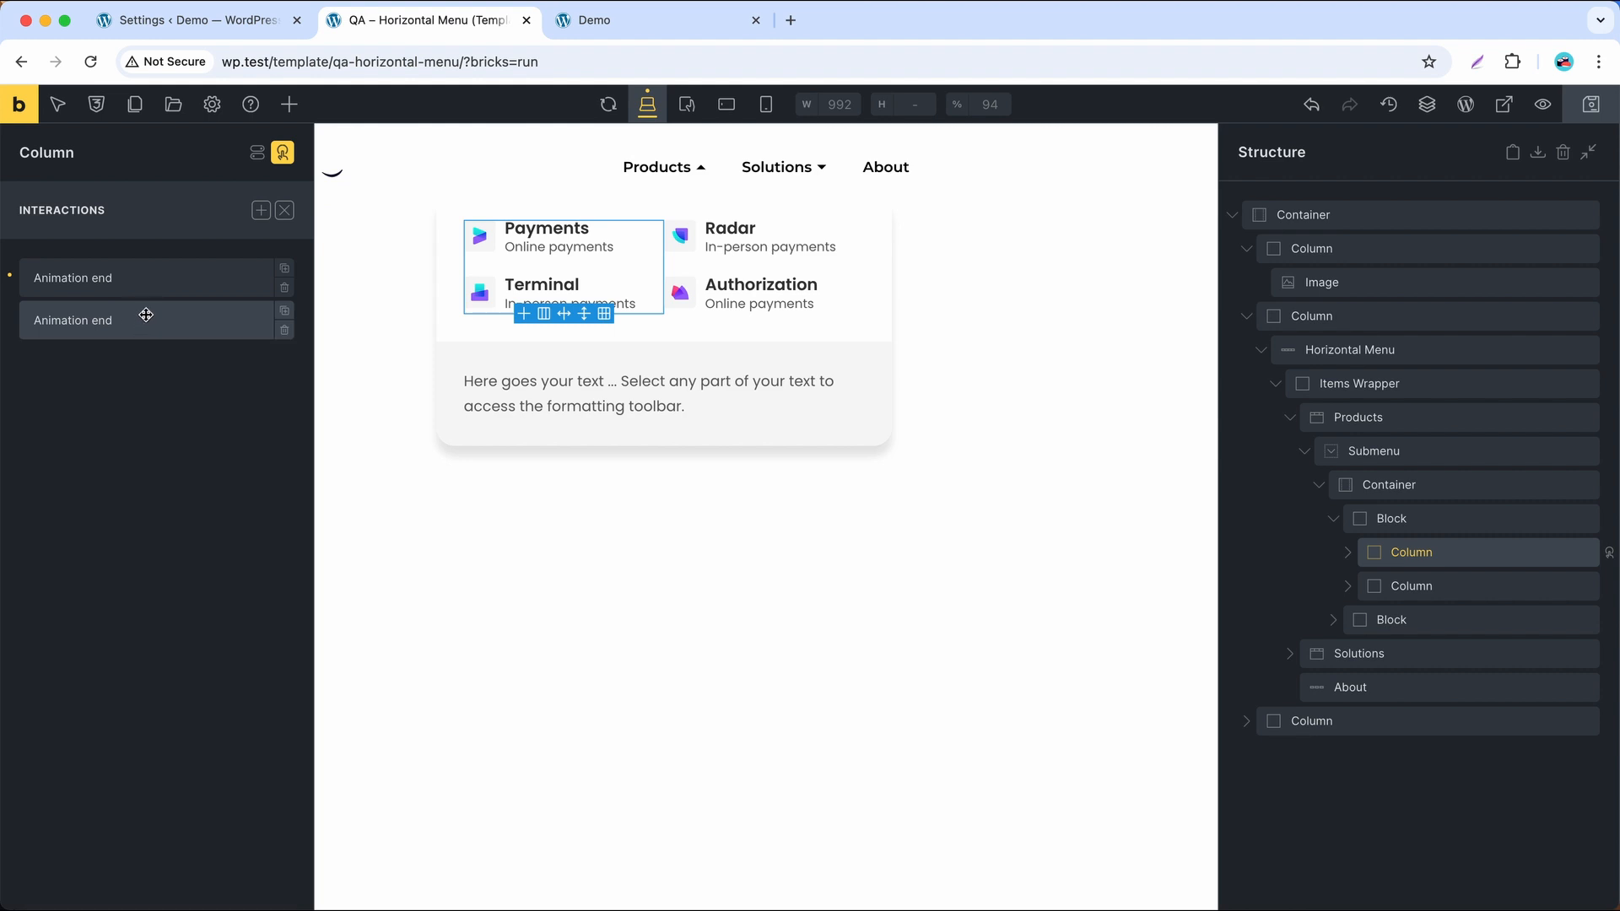
{"action": "left_click", "coordinate": [1390, 452]}
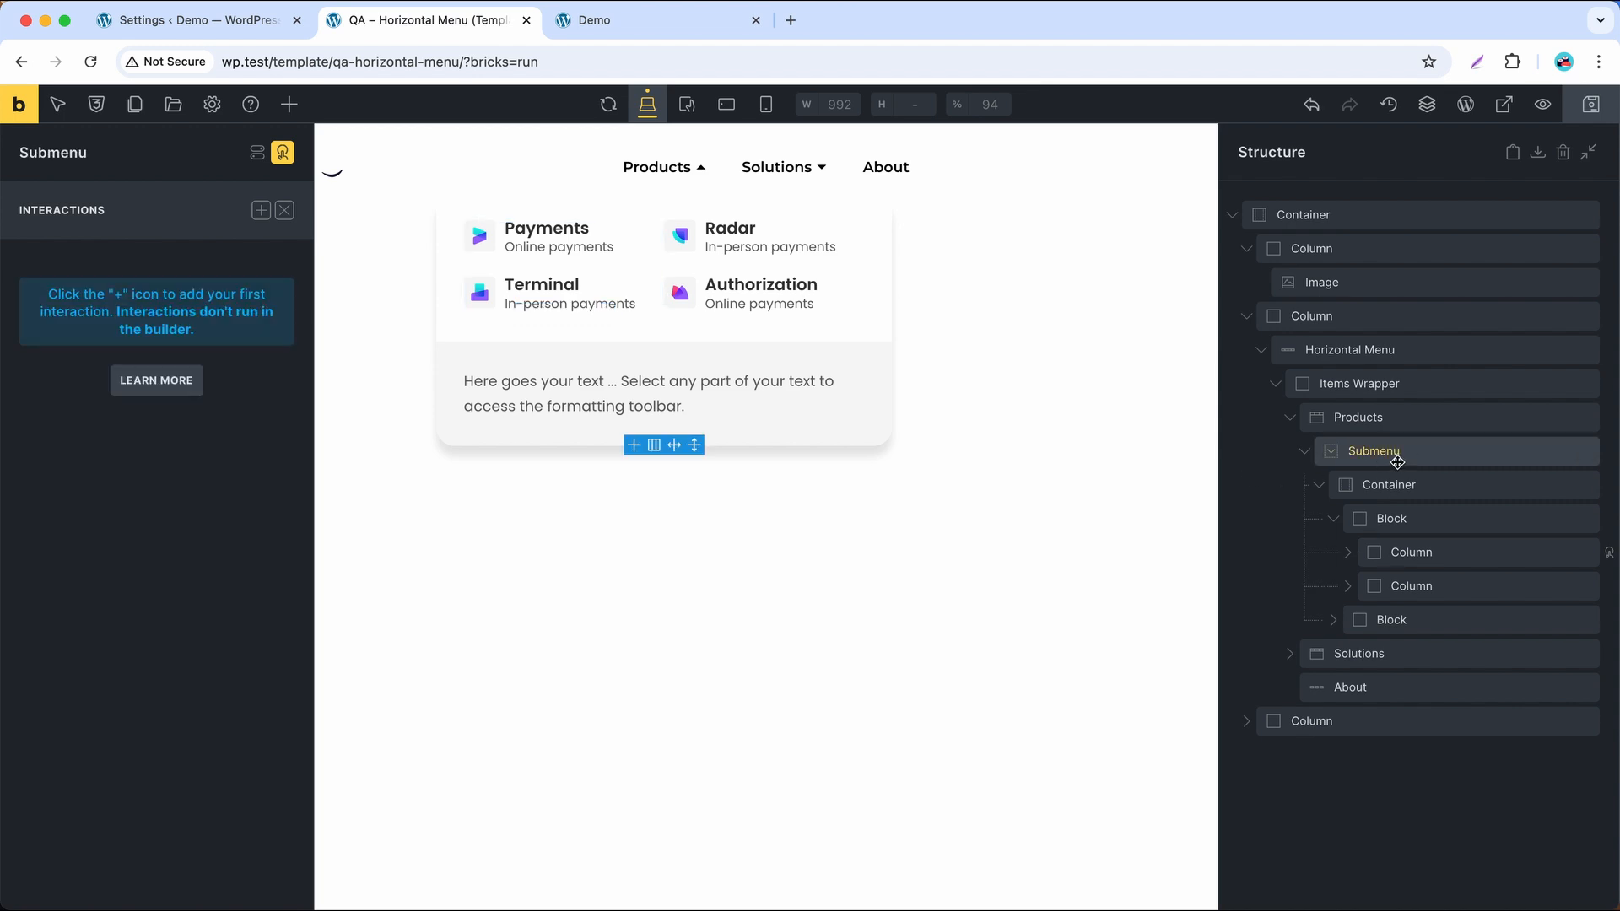
{"action": "left_click", "coordinate": [284, 211]}
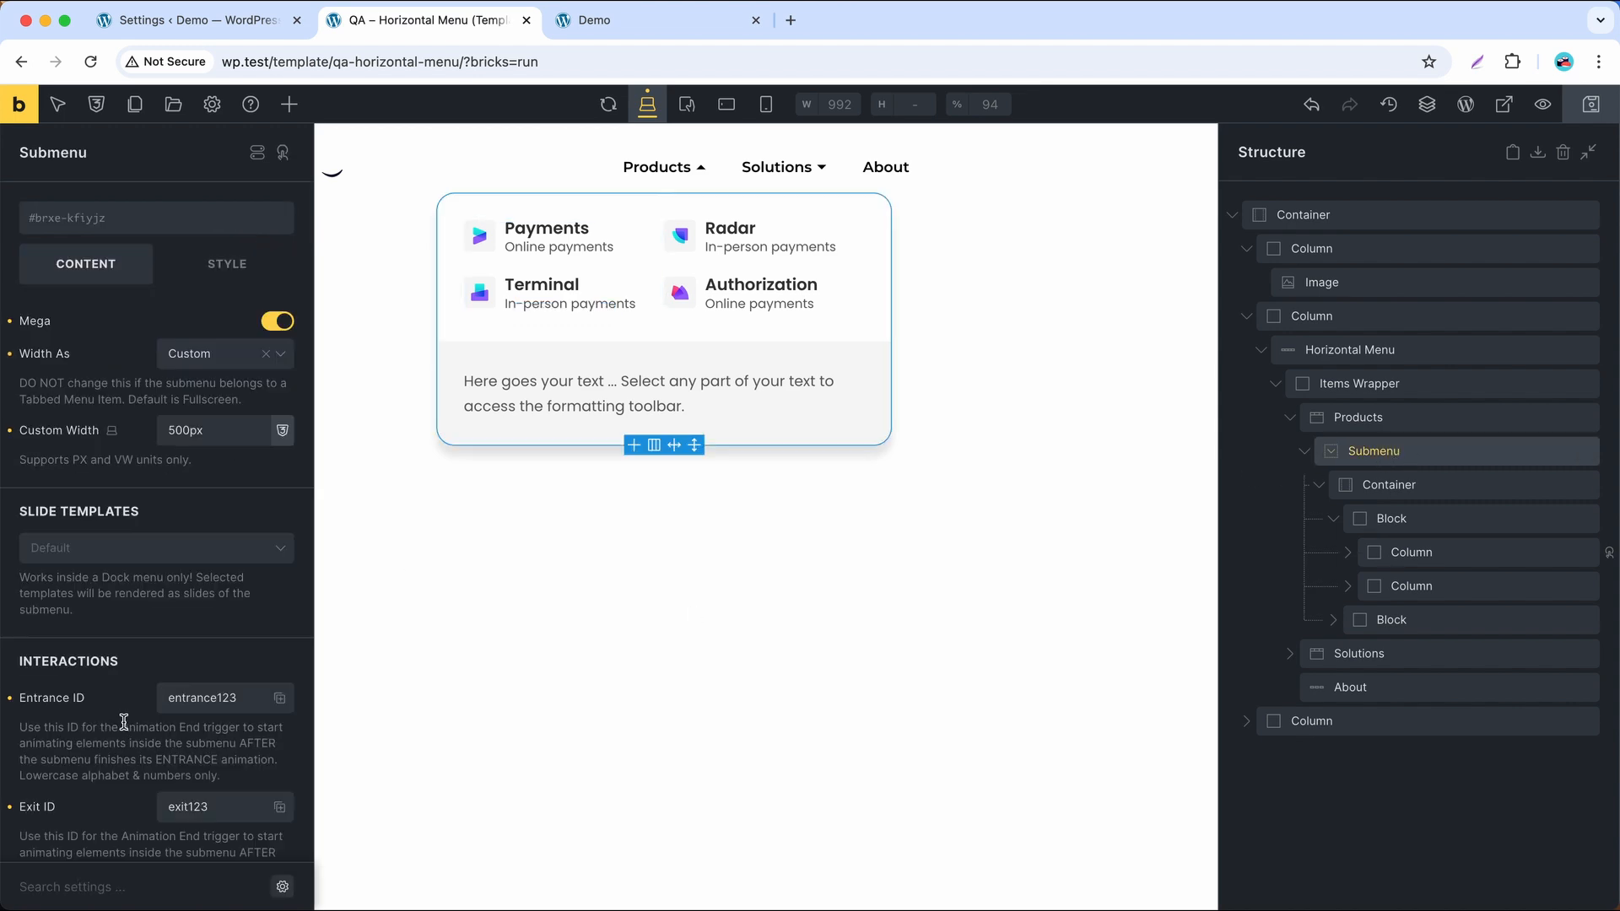
{"action": "double_click", "coordinate": [210, 702]}
{"action": "right_click", "coordinate": [210, 708]}
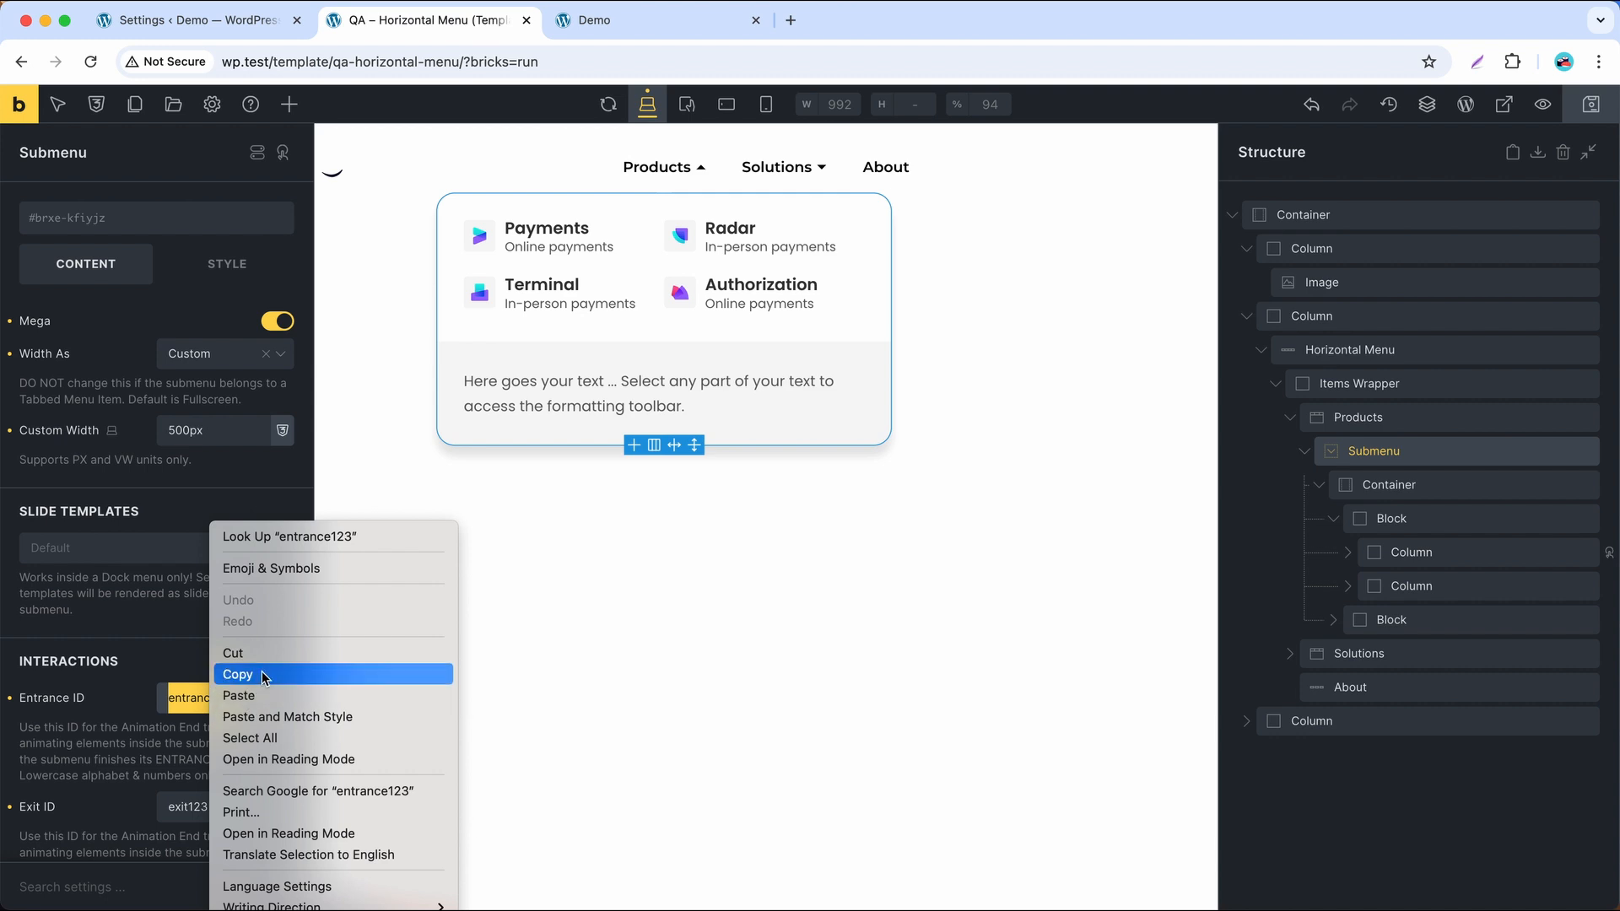
{"action": "left_click", "coordinate": [261, 672]}
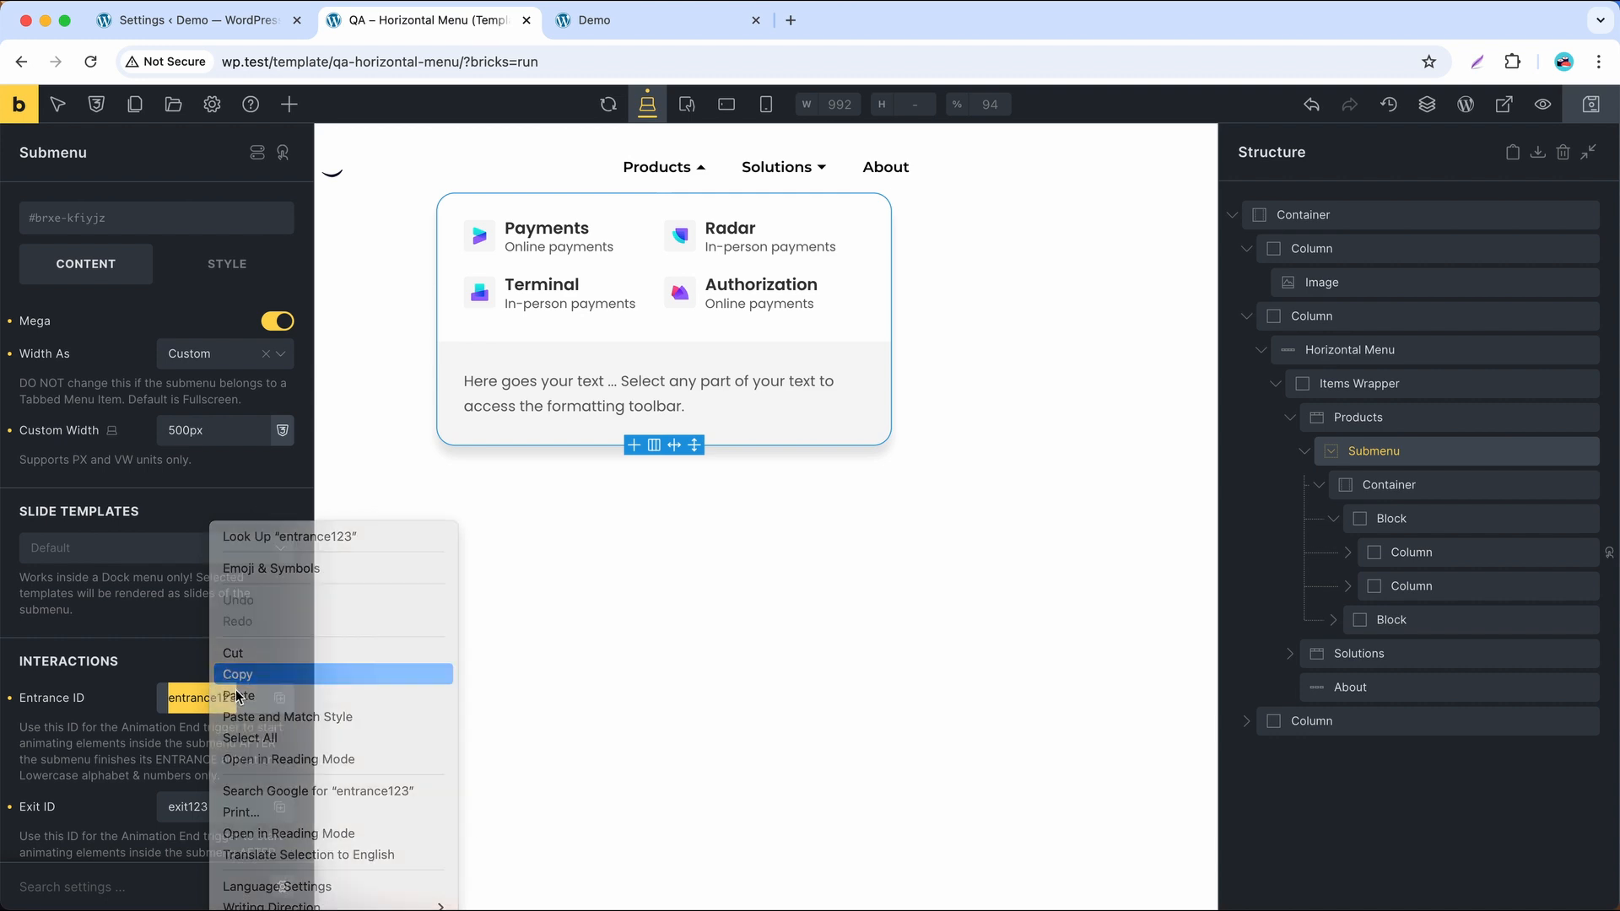
Step: Add a third interaction to the first column with trigger Animation end and target interaction ID entrance123
{"action": "left_click", "coordinate": [1609, 553]}
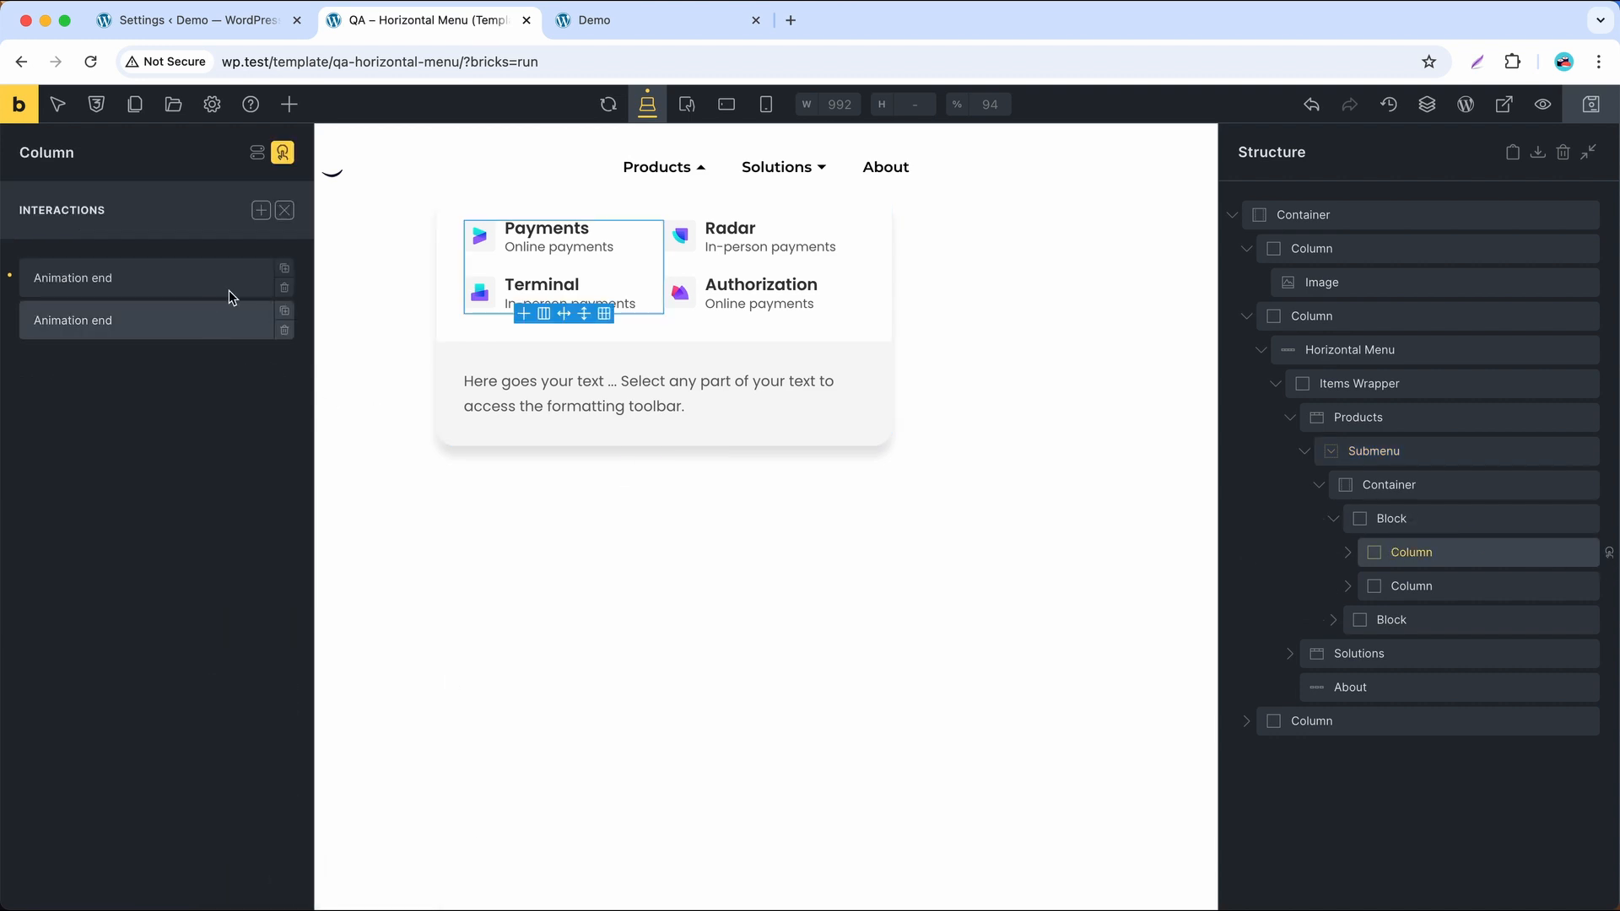
{"action": "left_click", "coordinate": [261, 210]}
{"action": "left_click", "coordinate": [97, 482]}
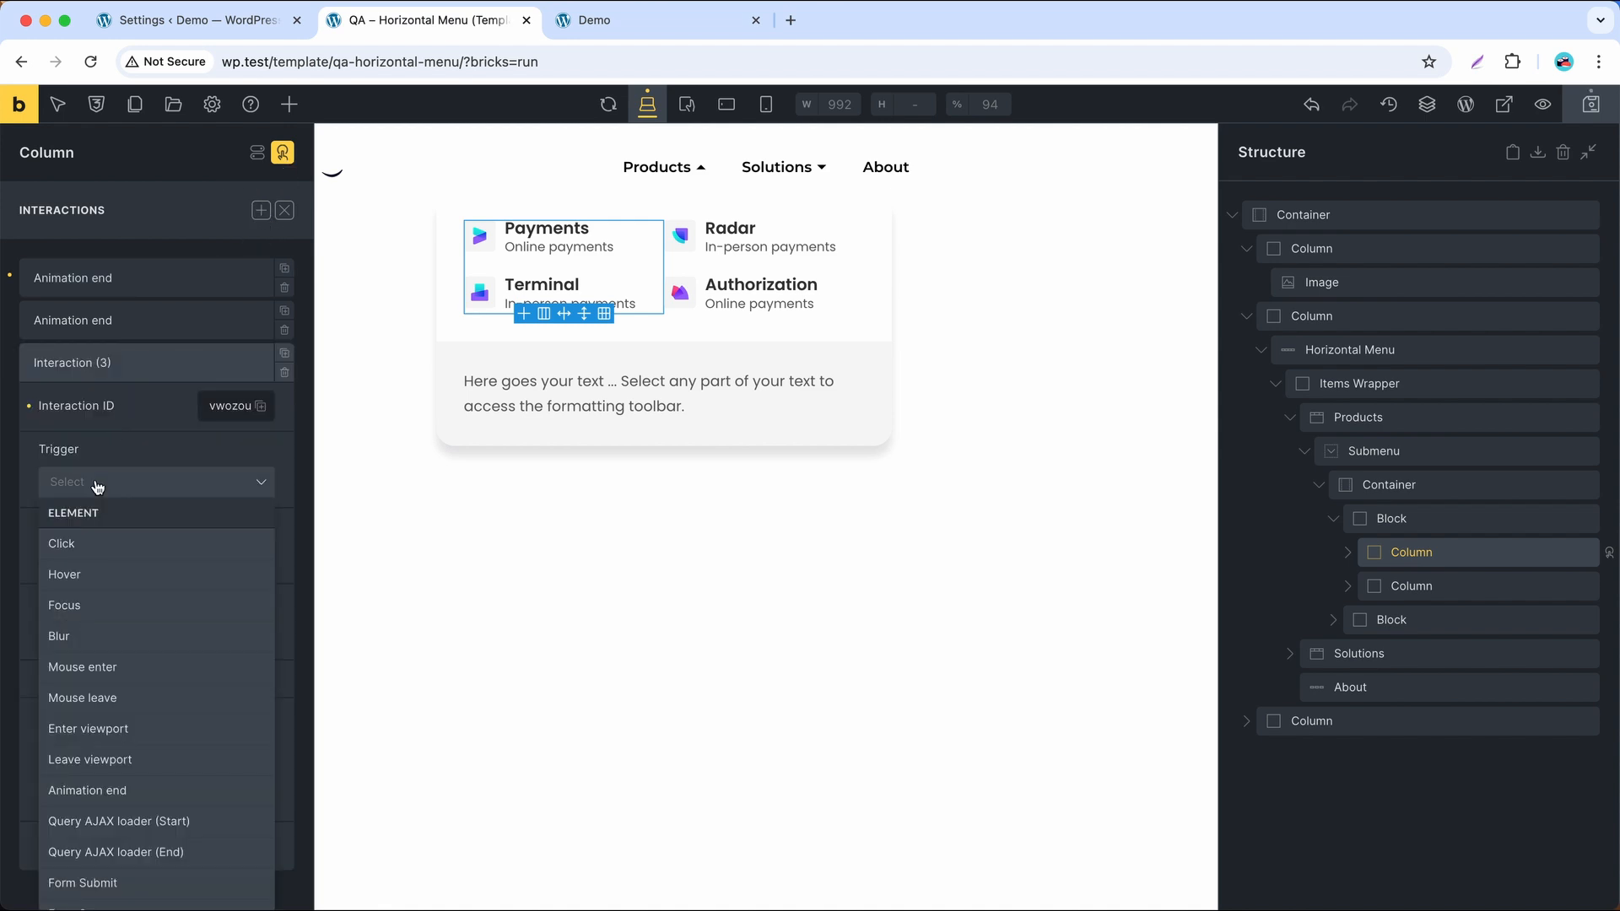
{"action": "left_click", "coordinate": [134, 791]}
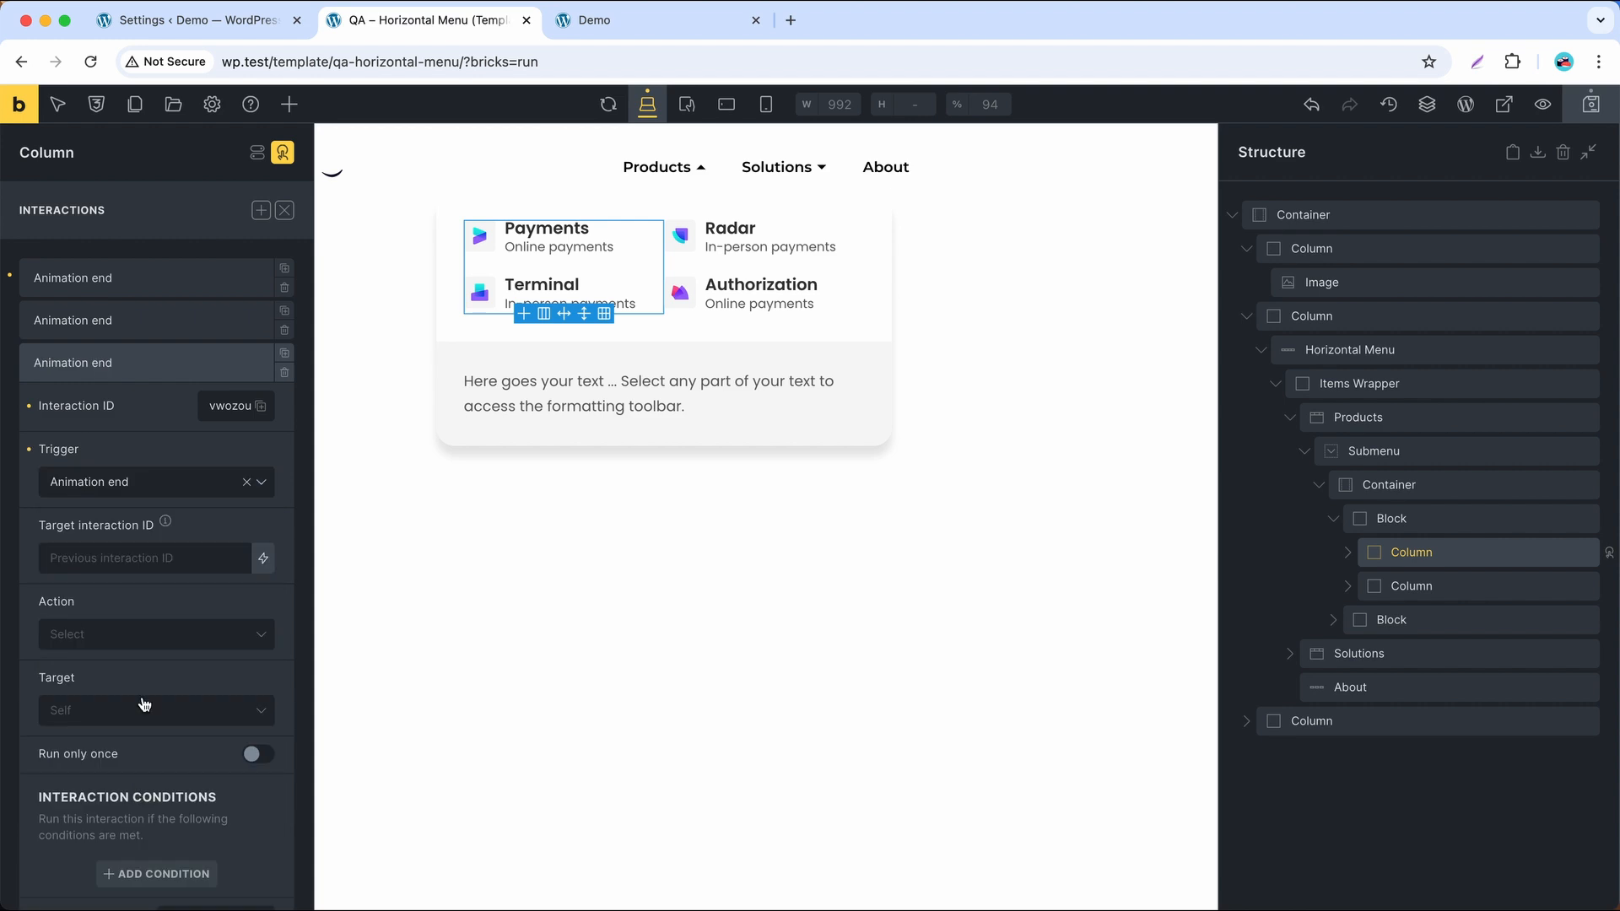
{"action": "left_click", "coordinate": [133, 561]}
{"action": "type", "text": "entrance123"}
Step: Make the third interaction remove the attribute class with value invisible, and save the template
{"action": "left_click", "coordinate": [131, 648]}
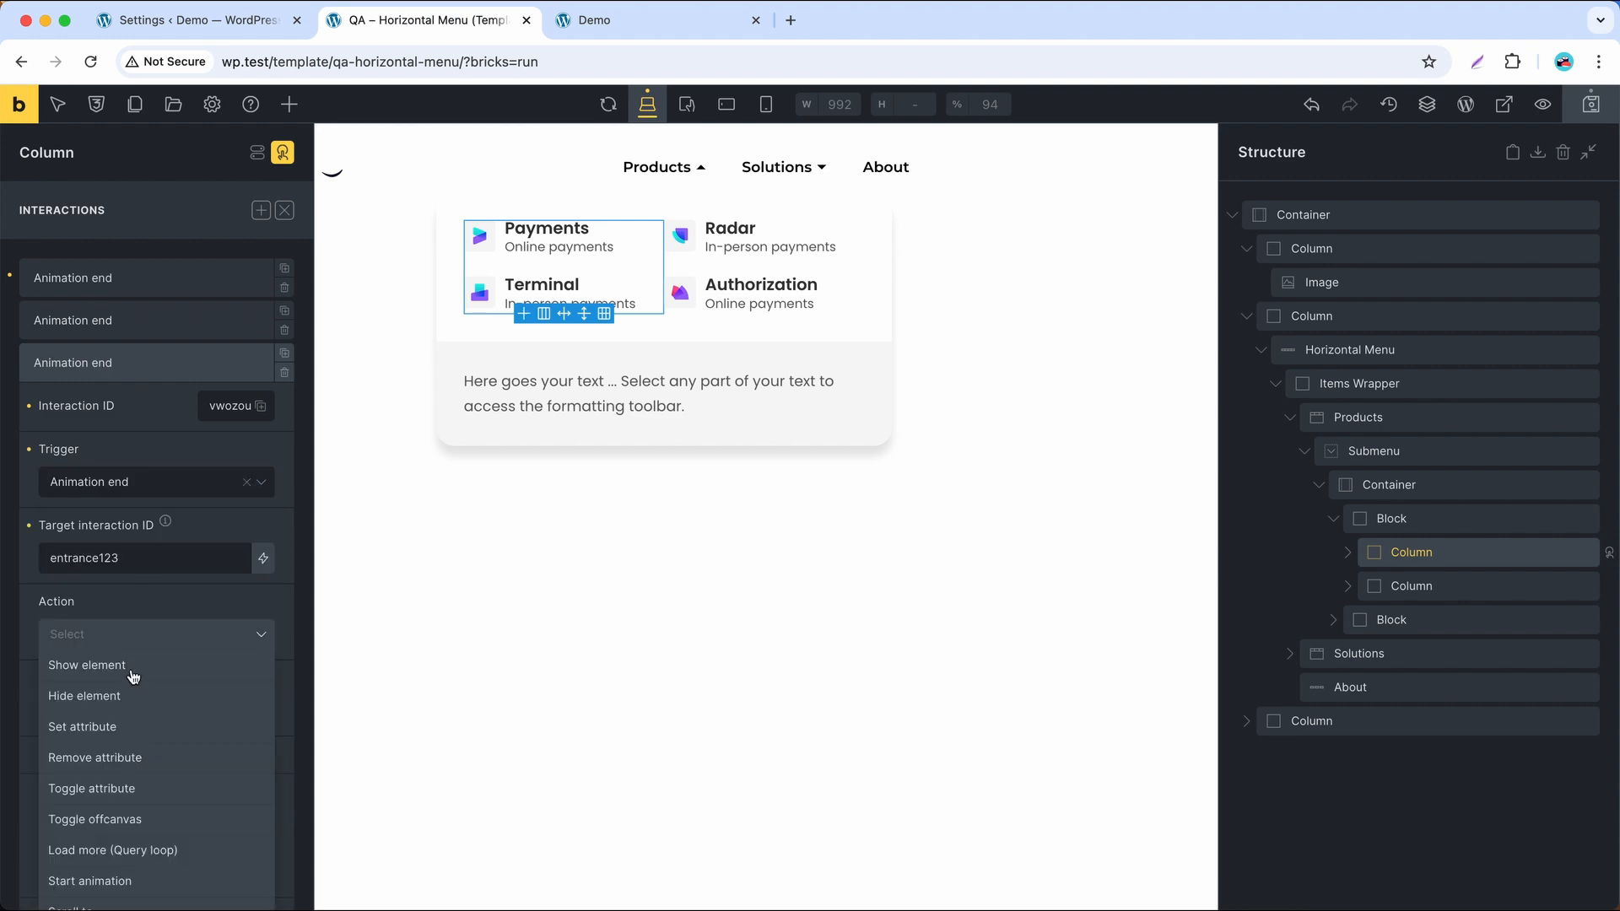
{"action": "left_click", "coordinate": [127, 757]}
{"action": "left_click", "coordinate": [125, 722]}
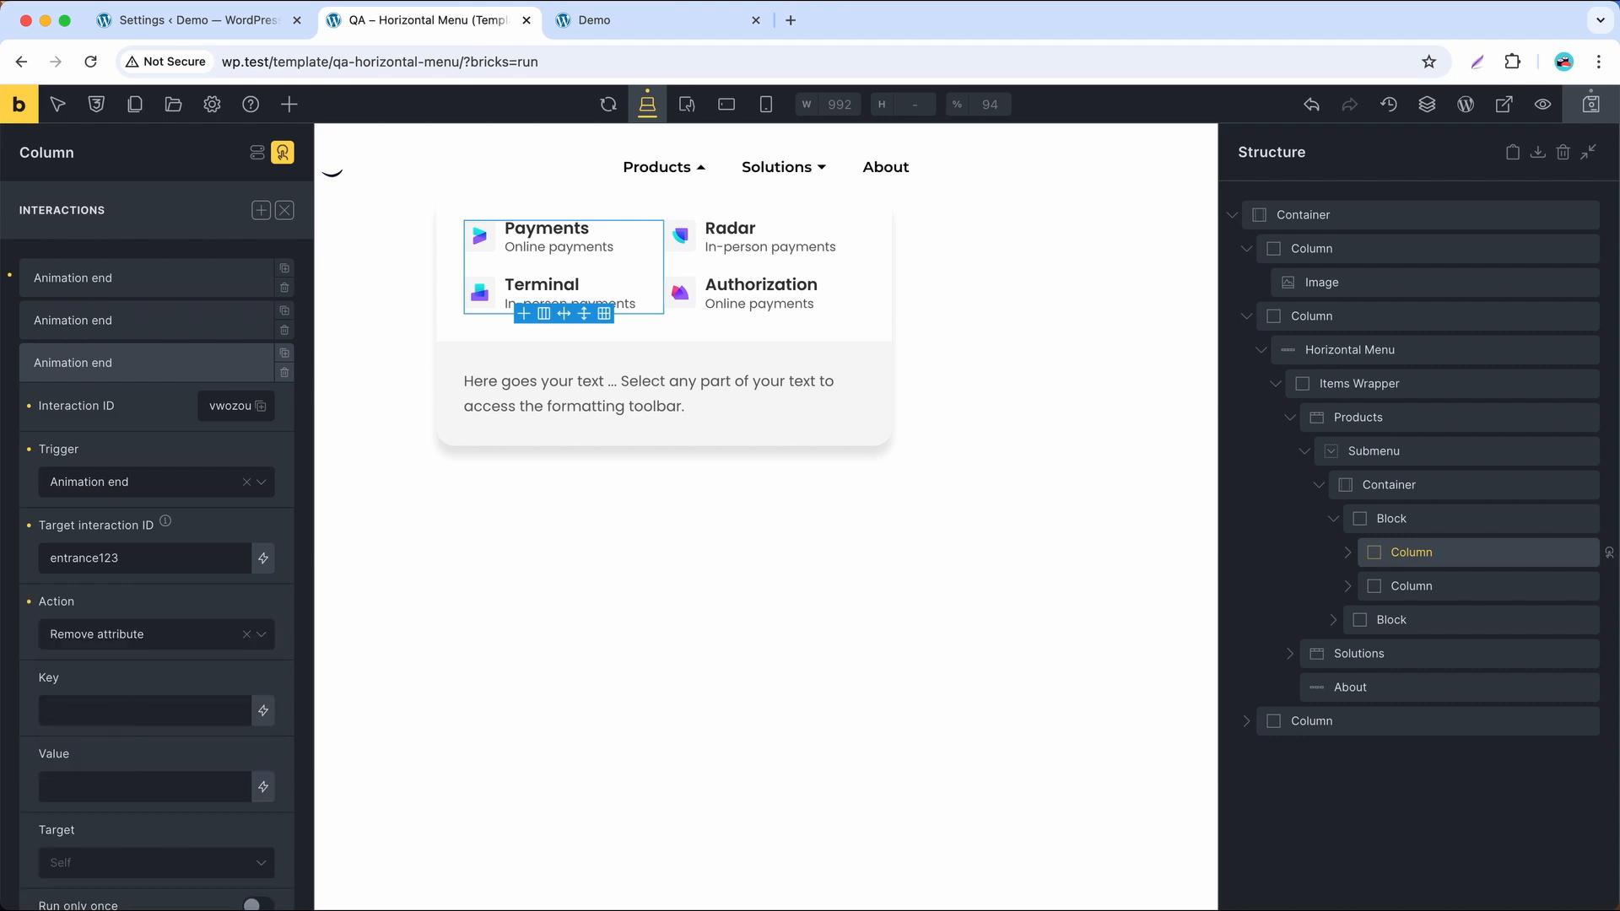
{"action": "type", "text": "invisible"}
{"action": "left_click", "coordinate": [1591, 104]}
Step: Reload the live site, check the first column's animation in the Products submenu, and return to the template builder
{"action": "left_click", "coordinate": [641, 27]}
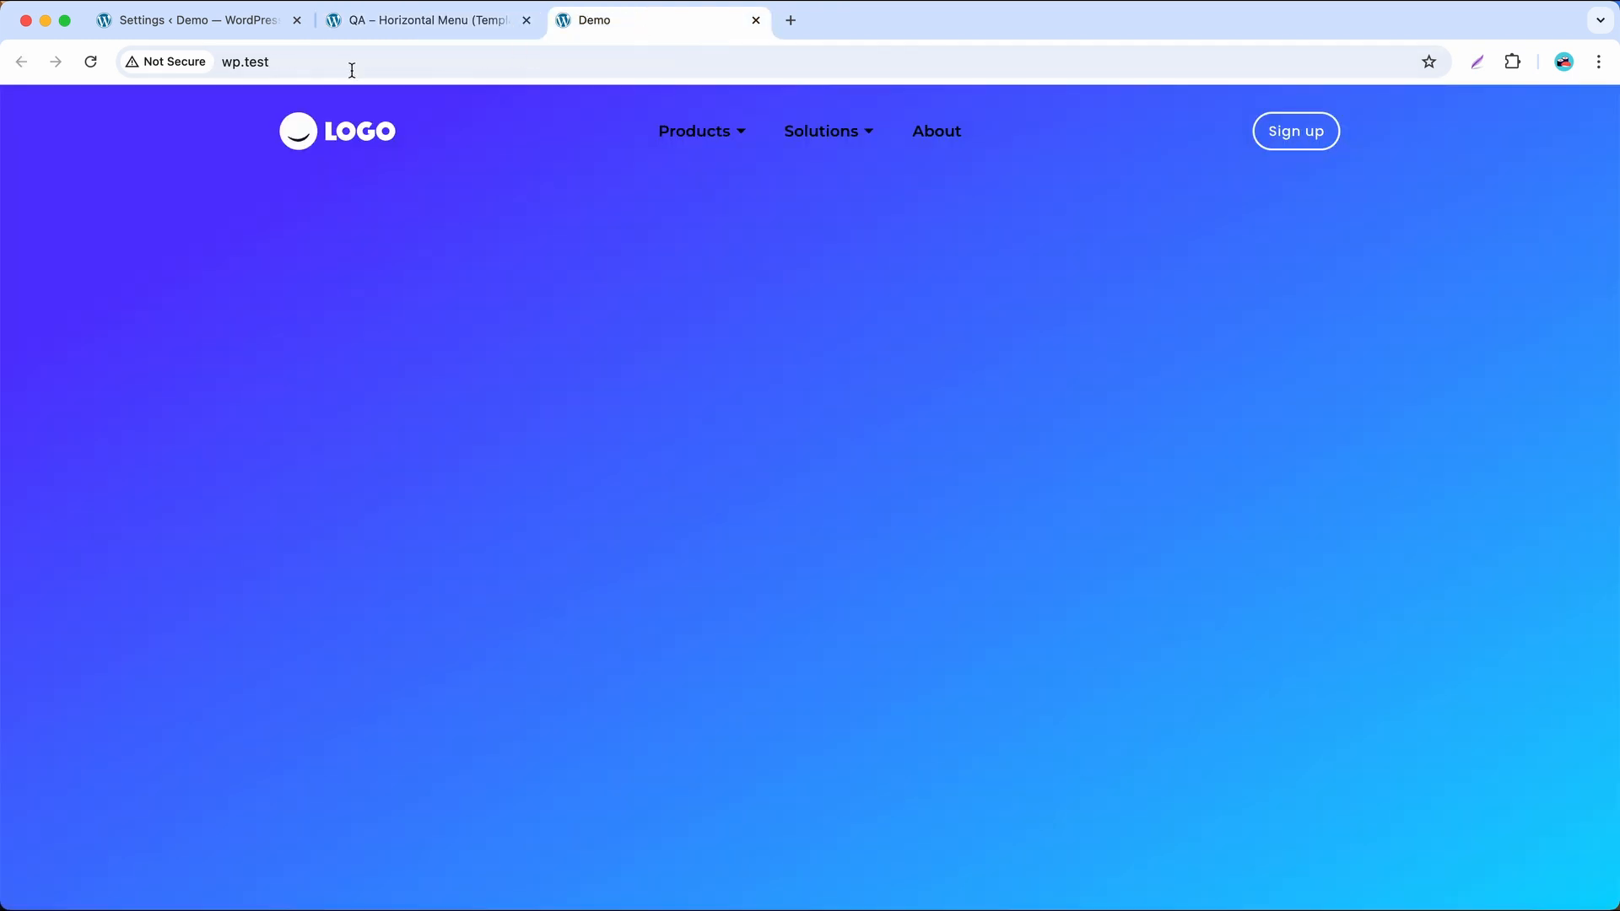
{"action": "left_click", "coordinate": [91, 69]}
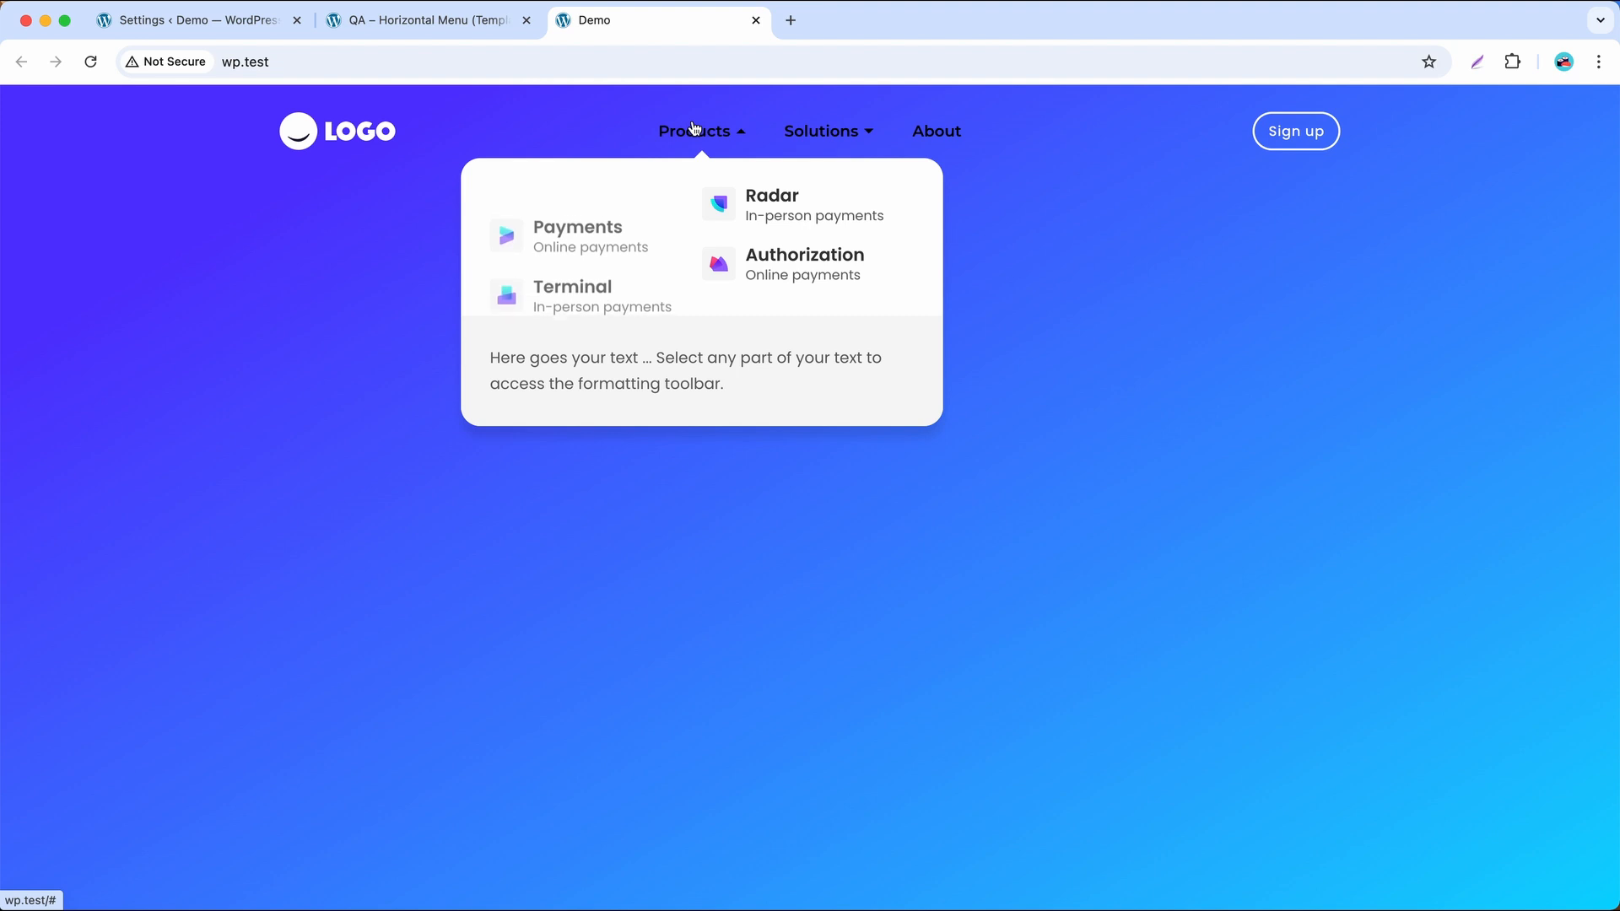
{"action": "mouse_move", "coordinate": [698, 130]}
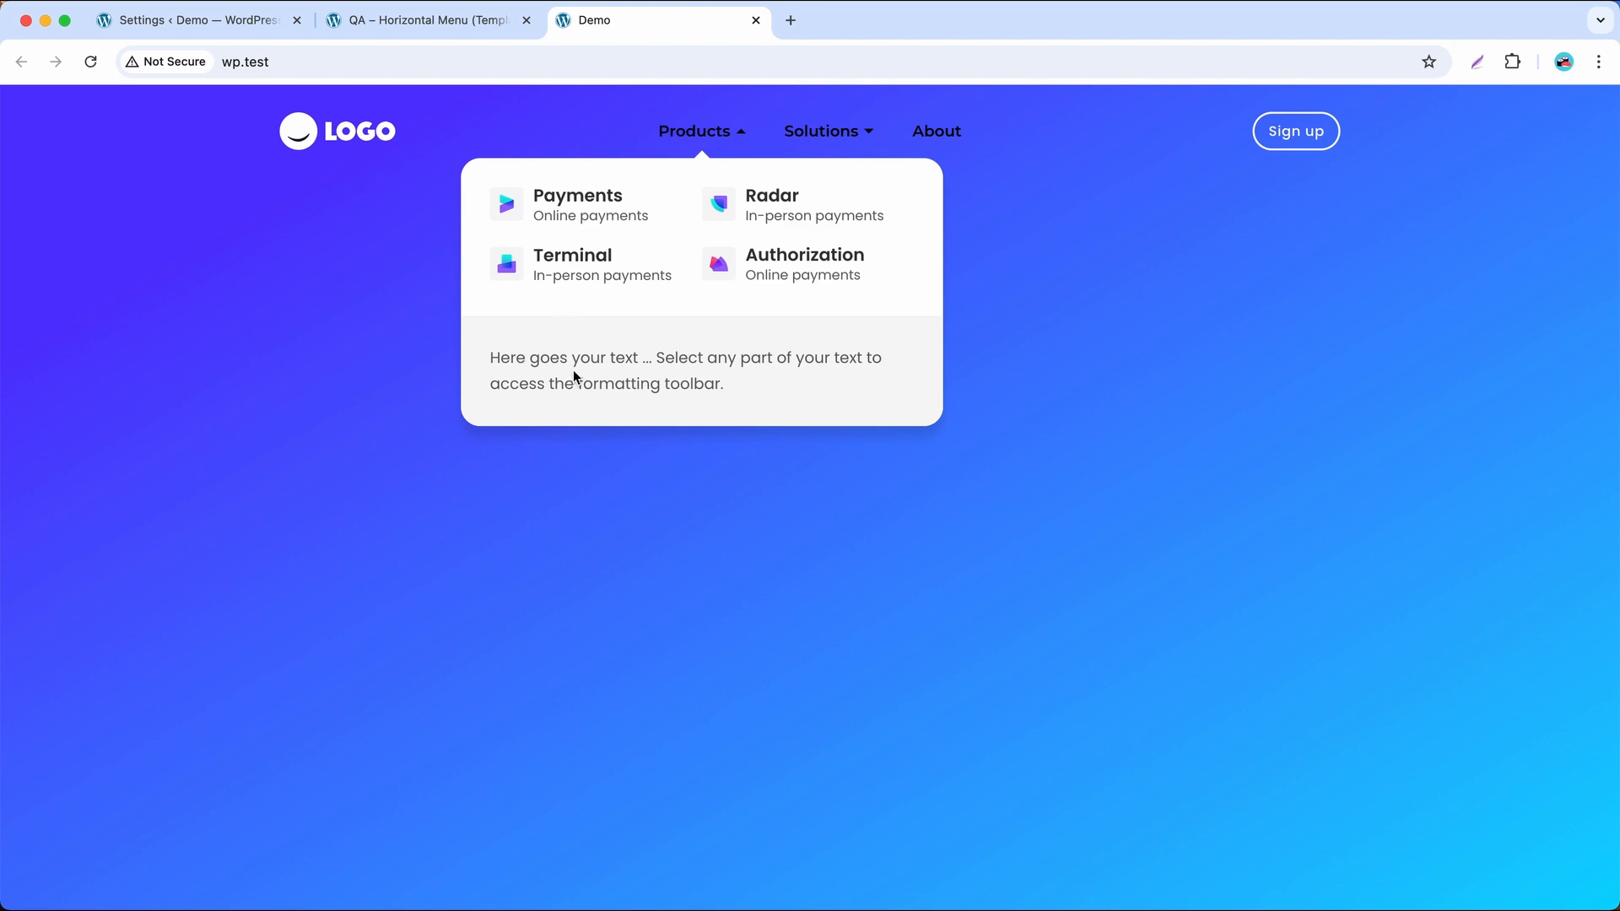
{"action": "left_click", "coordinate": [448, 20]}
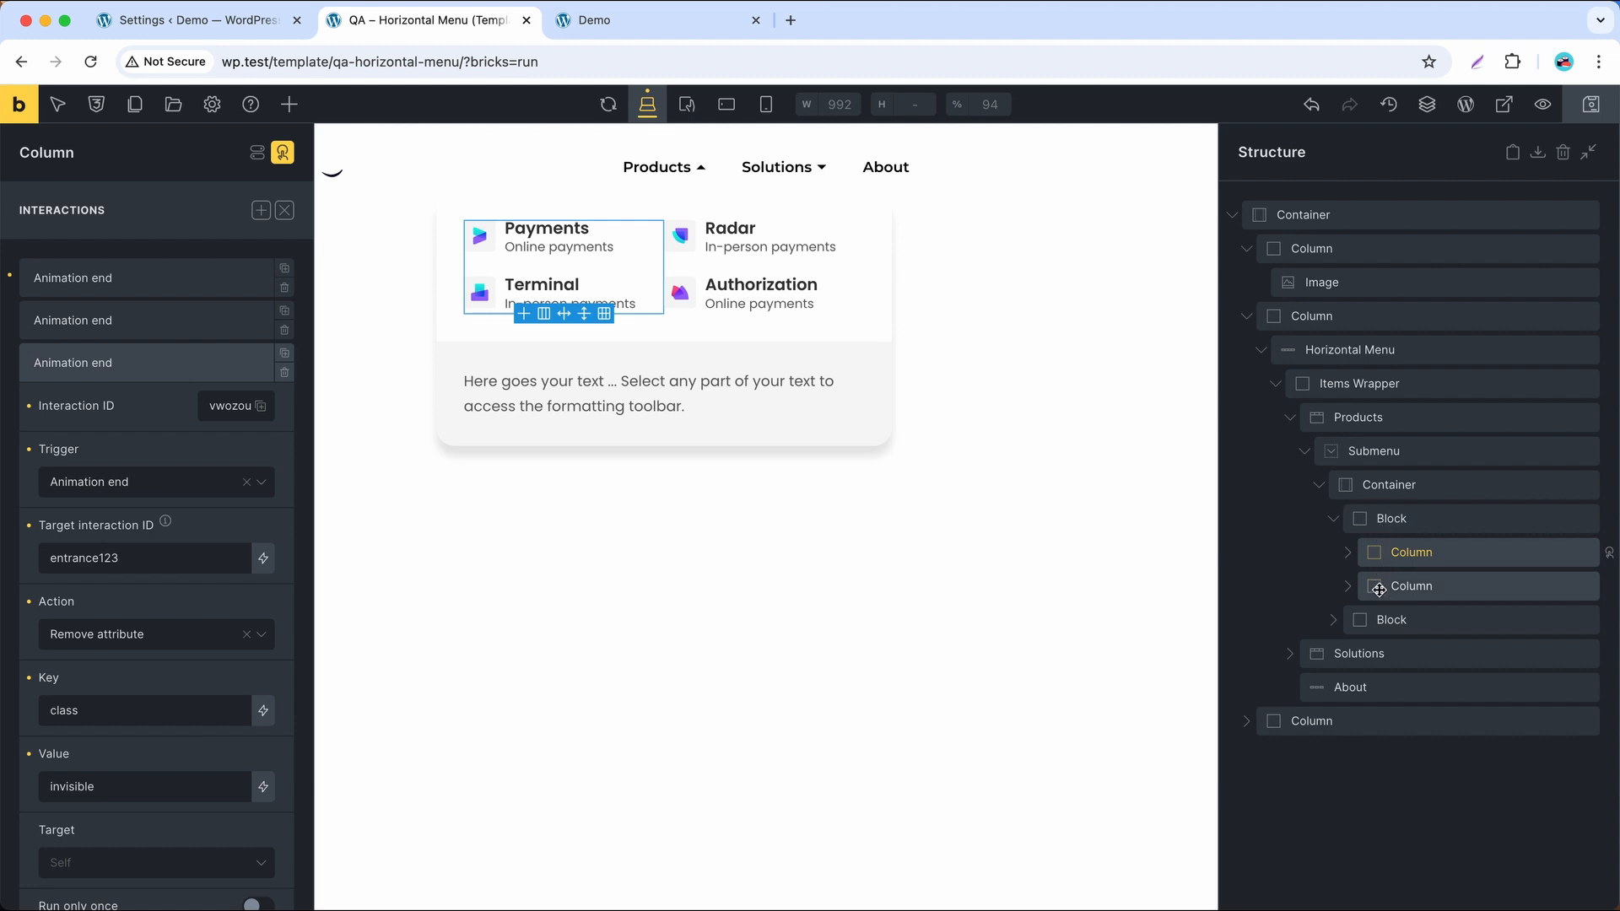
Step: Set the submenu's lower text block to position relative with z-index 999, and save the template
{"action": "left_click", "coordinate": [1388, 619]}
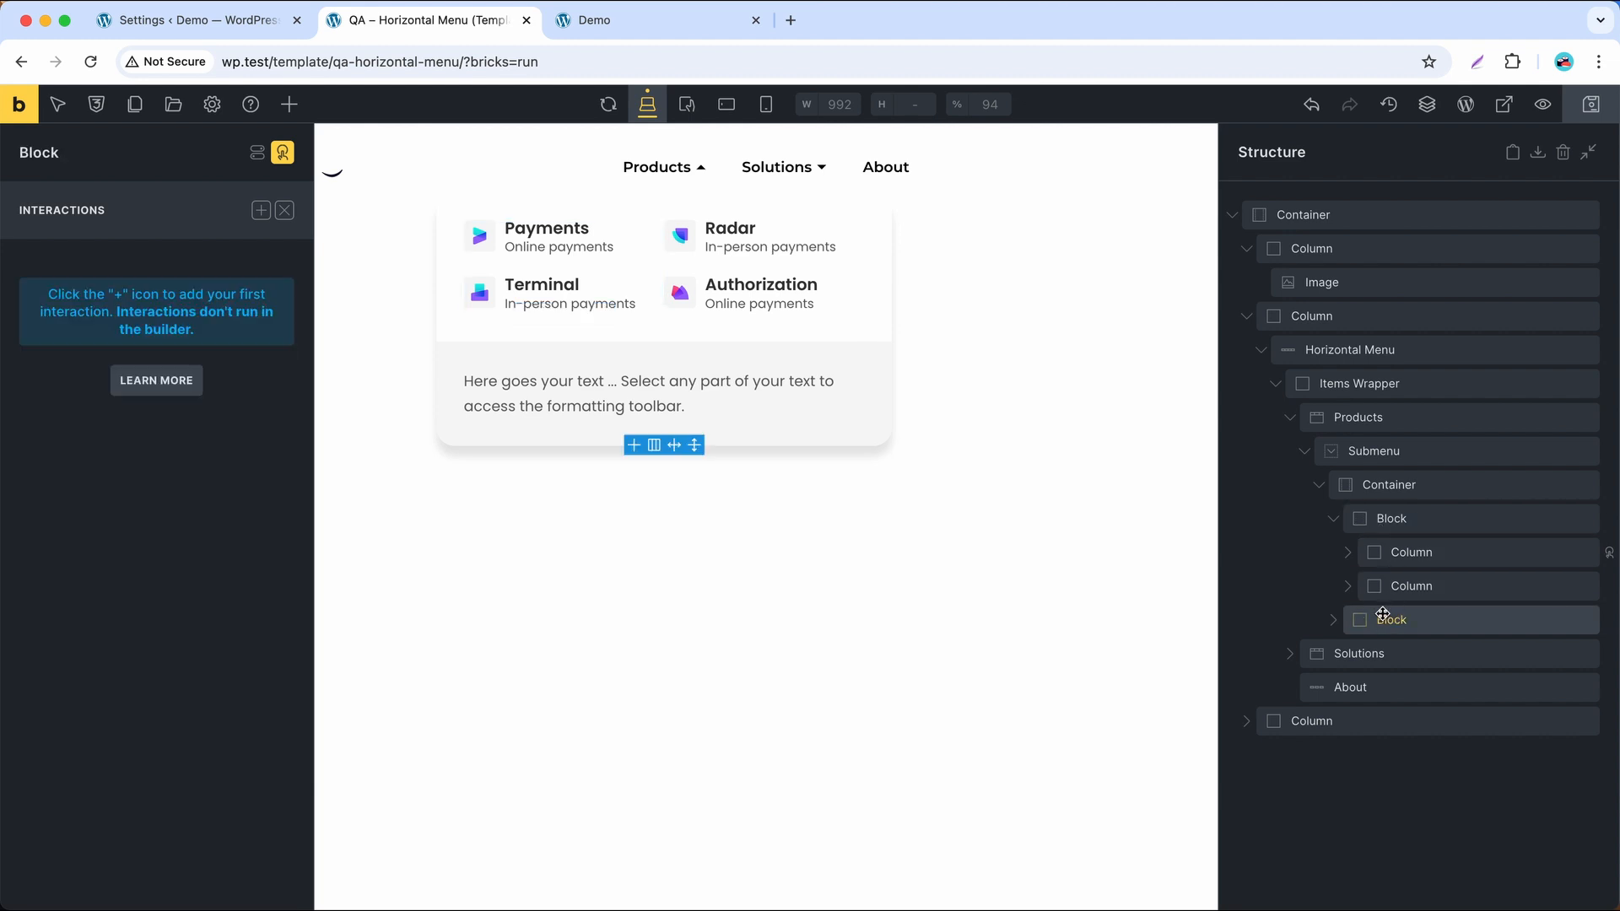
{"action": "left_click", "coordinate": [285, 210]}
{"action": "left_click", "coordinate": [226, 264]}
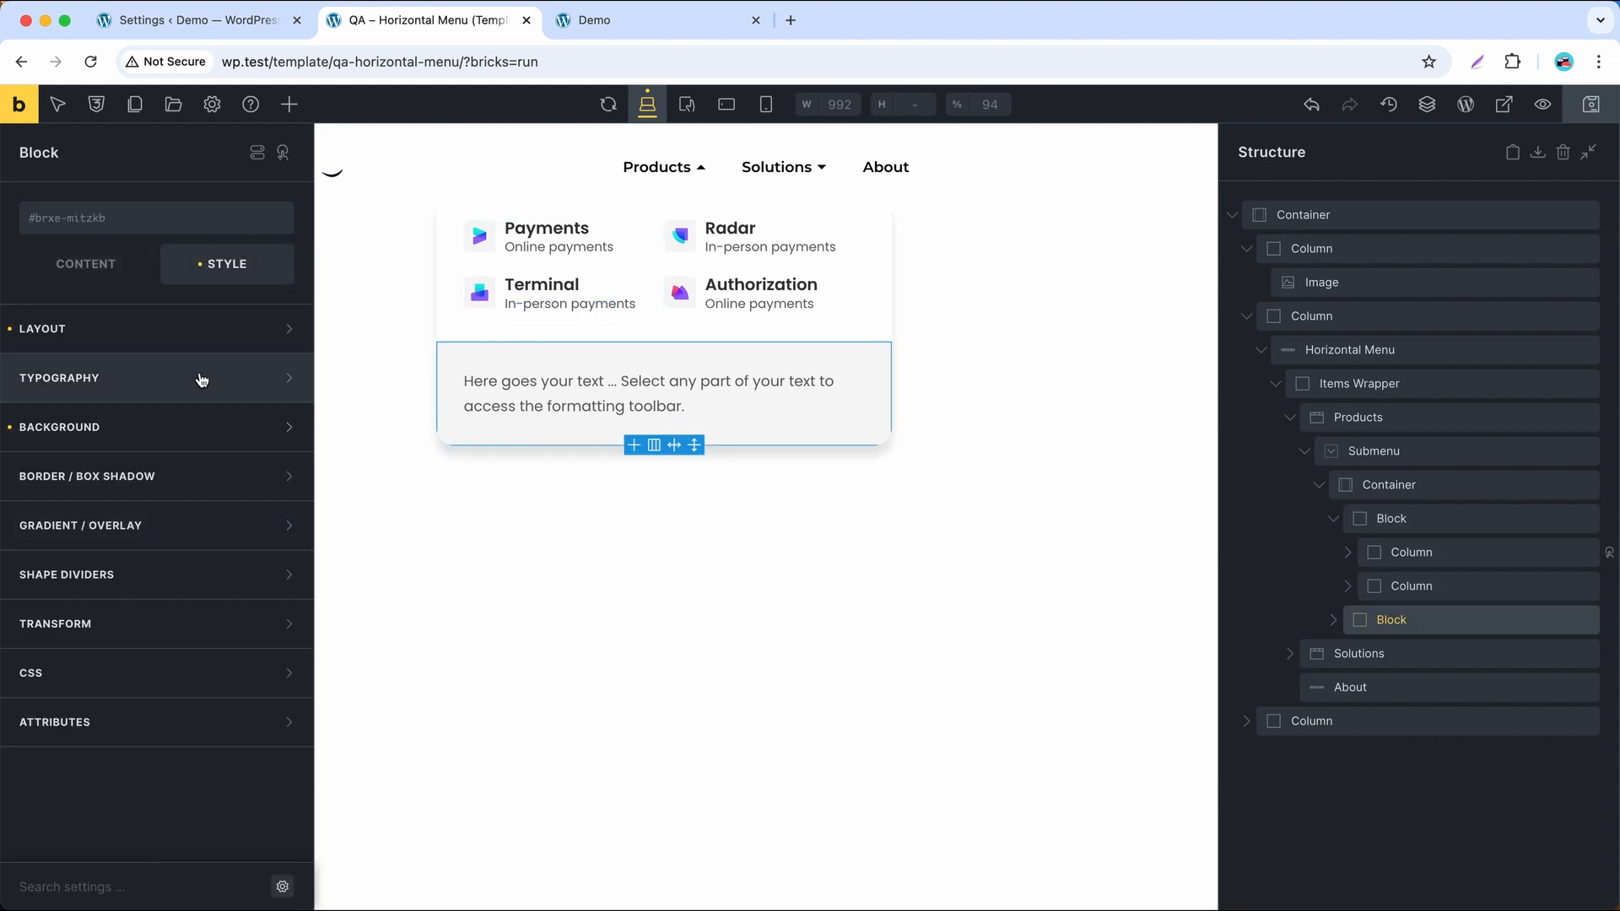
{"action": "left_click", "coordinate": [200, 329]}
{"action": "scroll", "coordinate": [202, 607], "scroll_direction": "down", "scroll_amount": 5}
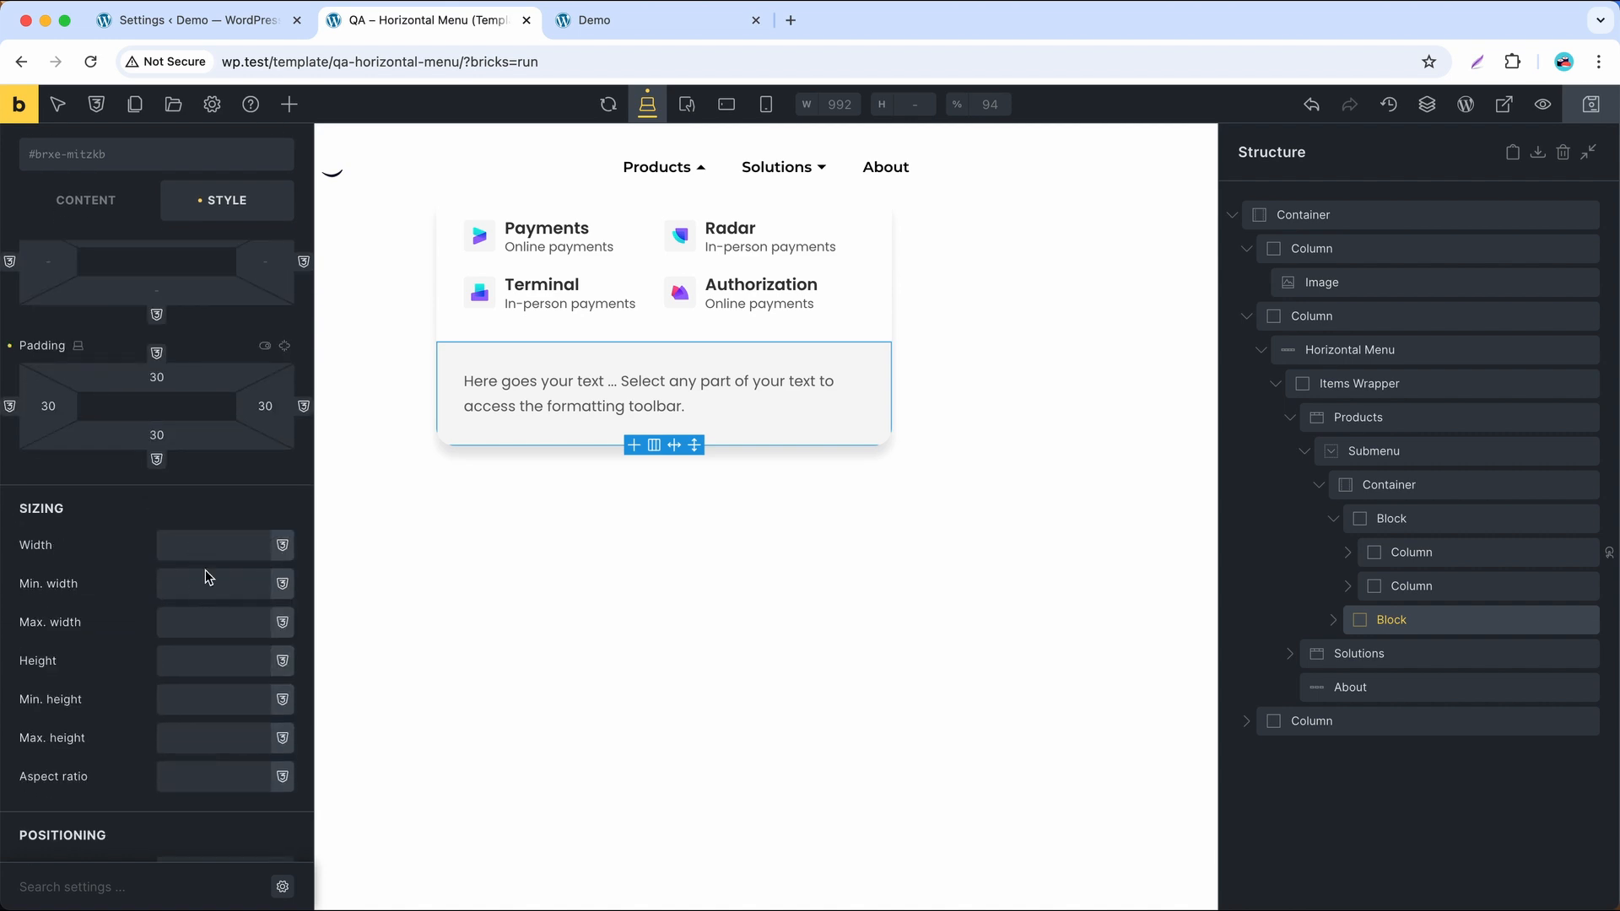
{"action": "scroll", "coordinate": [211, 578], "scroll_direction": "down", "scroll_amount": 4}
{"action": "left_click", "coordinate": [207, 571]}
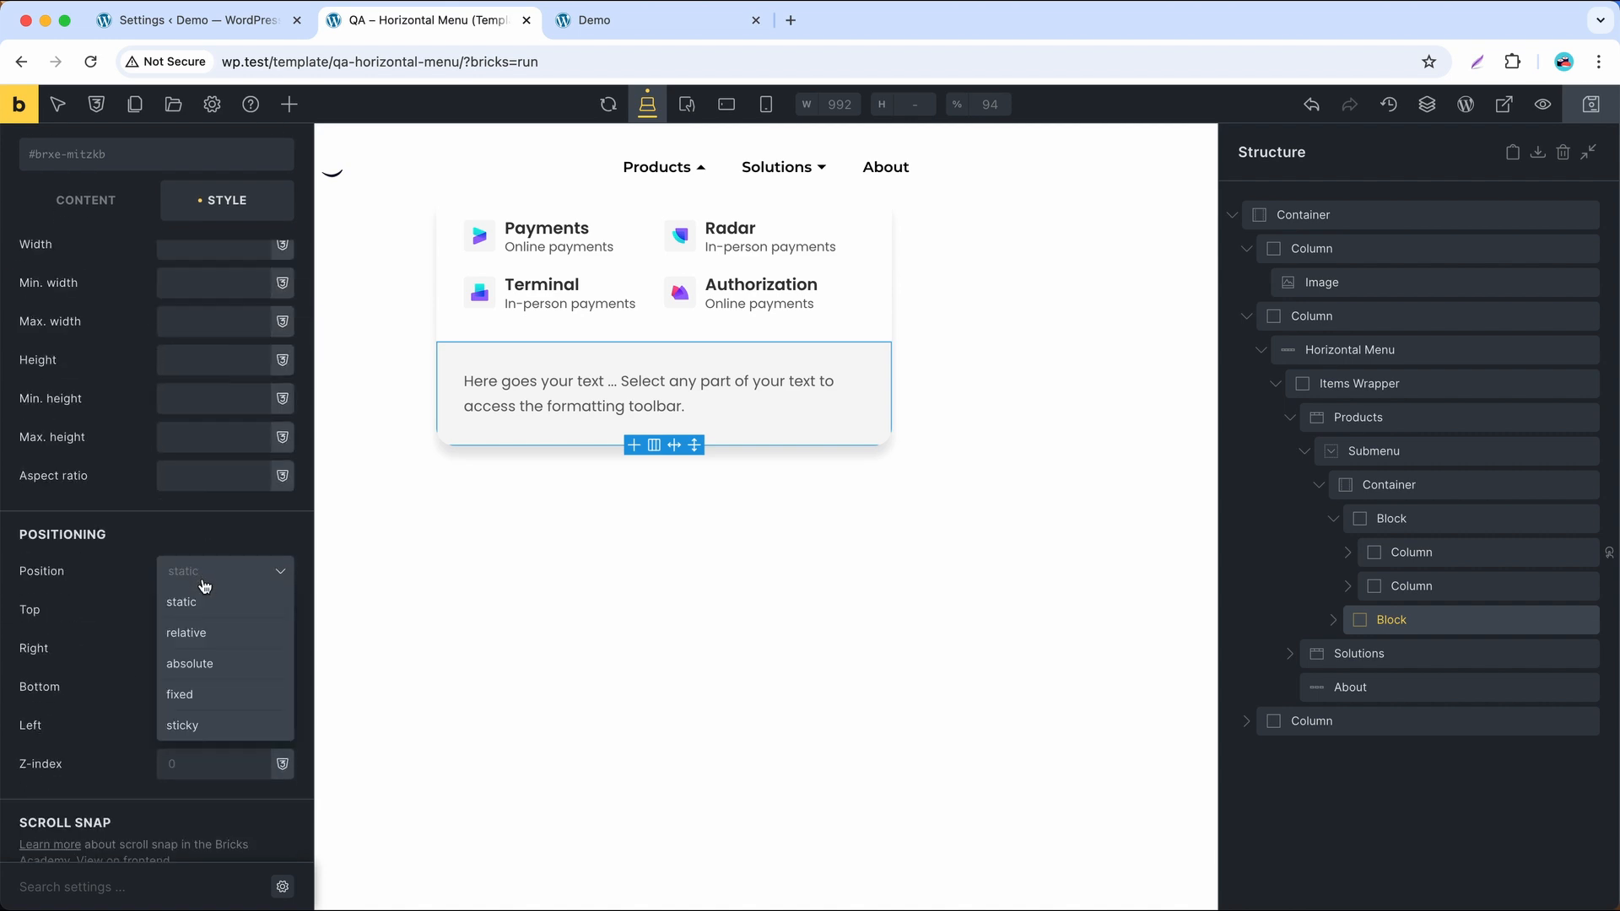
{"action": "left_click", "coordinate": [211, 639]}
{"action": "left_click", "coordinate": [194, 758]}
{"action": "type", "text": "999"}
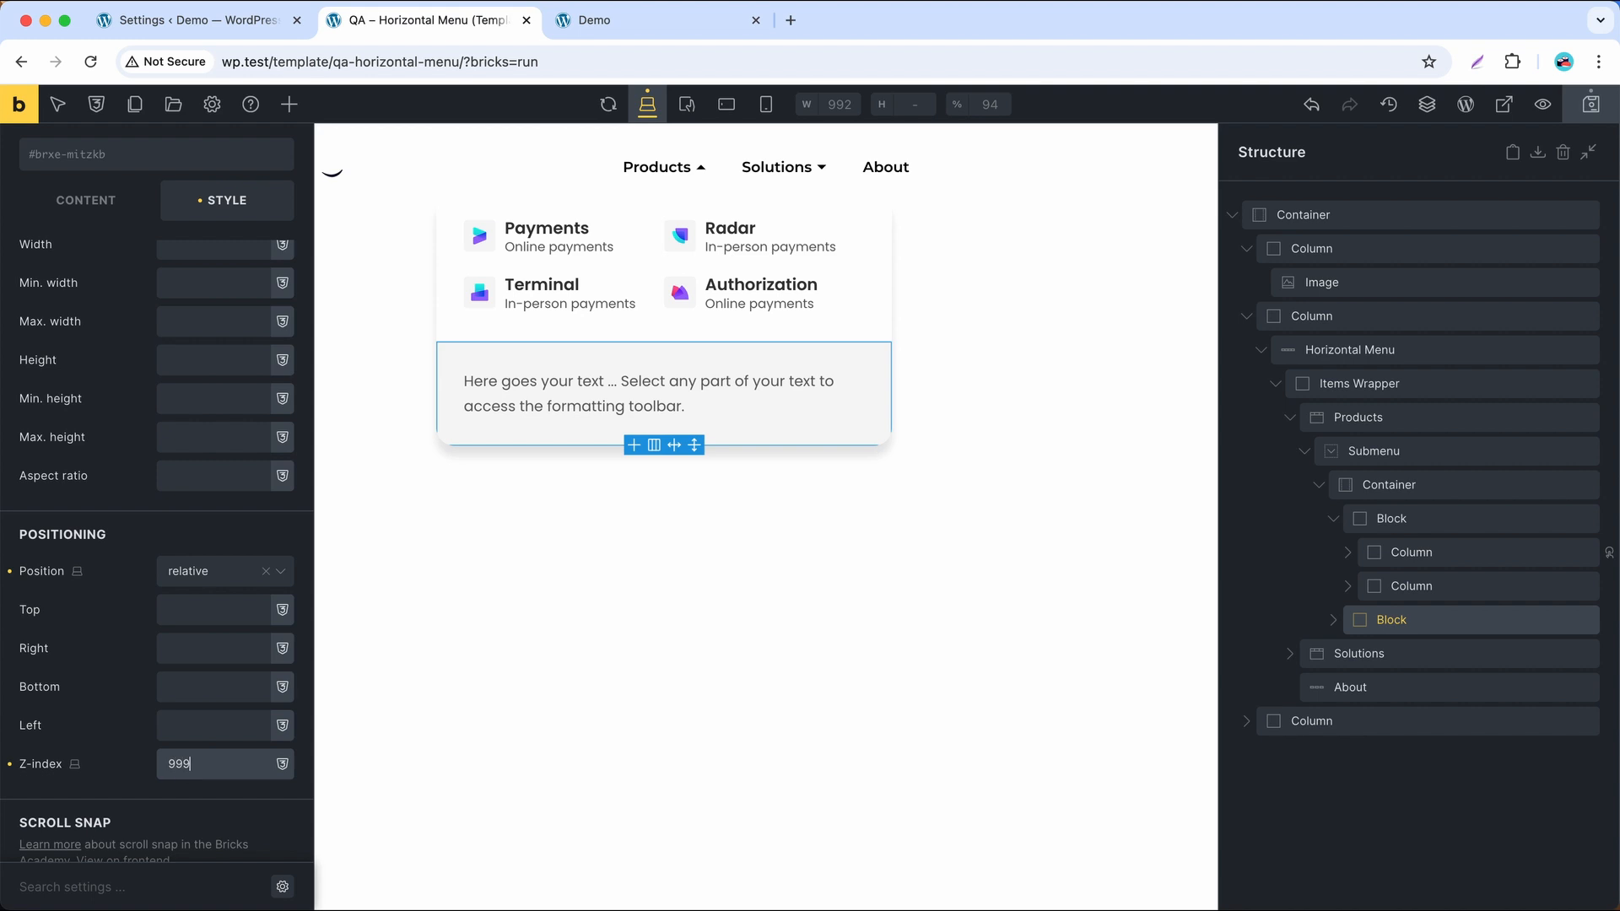
{"action": "left_click", "coordinate": [1595, 105]}
Step: Reload the live site, check how the columns animate against the lower block, and return to the submenu's interaction IDs in the template builder
{"action": "left_click", "coordinate": [633, 24]}
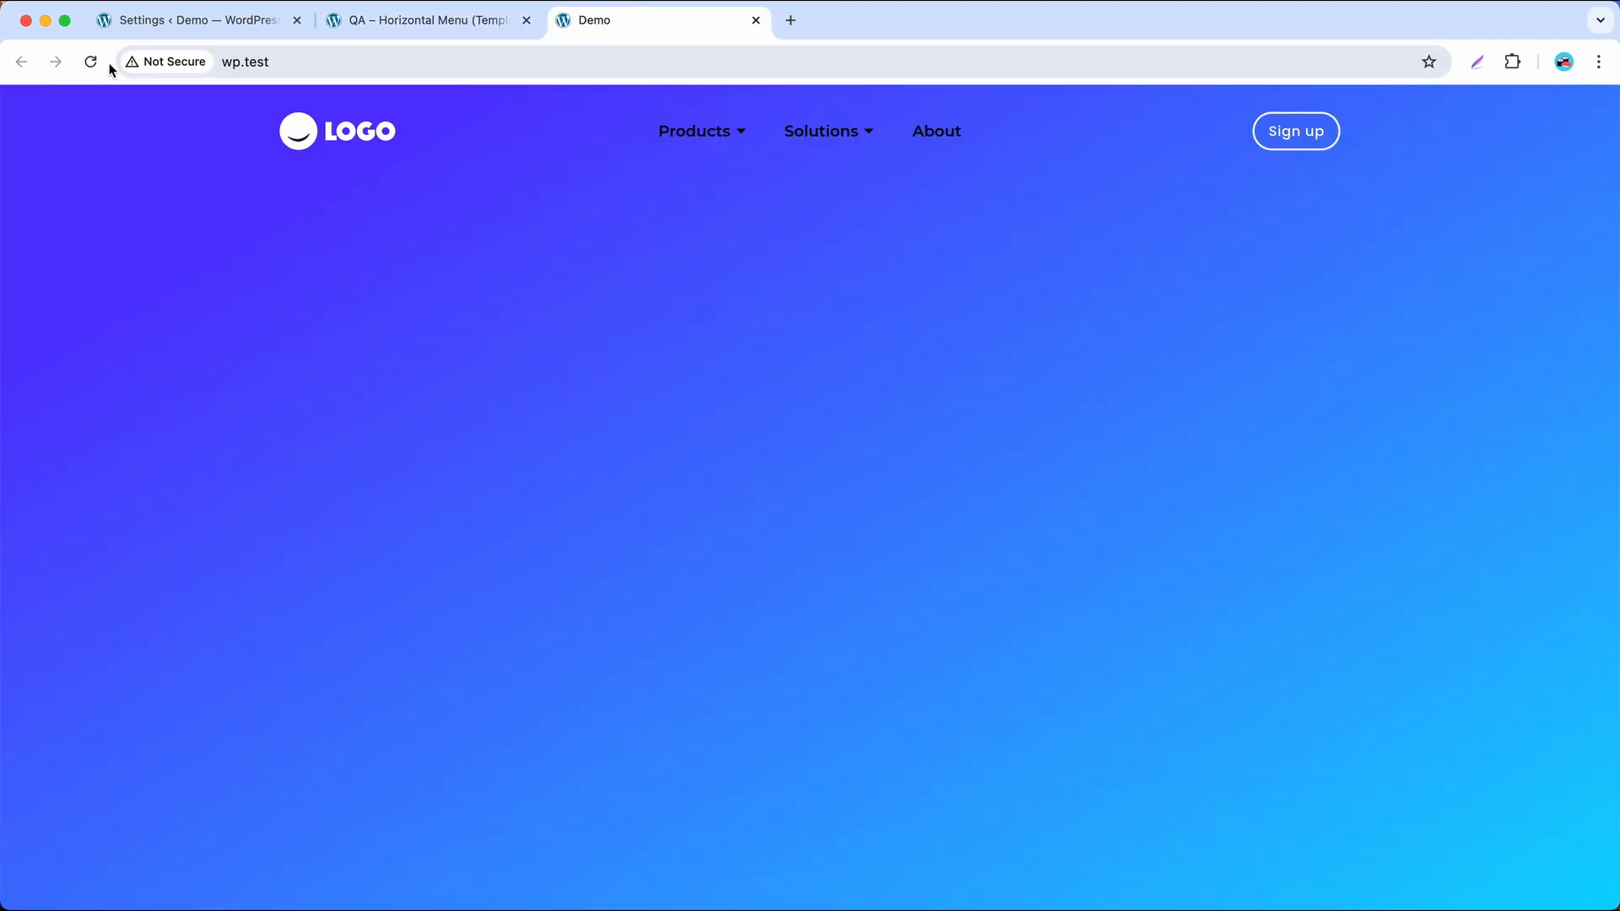
{"action": "left_click", "coordinate": [91, 62]}
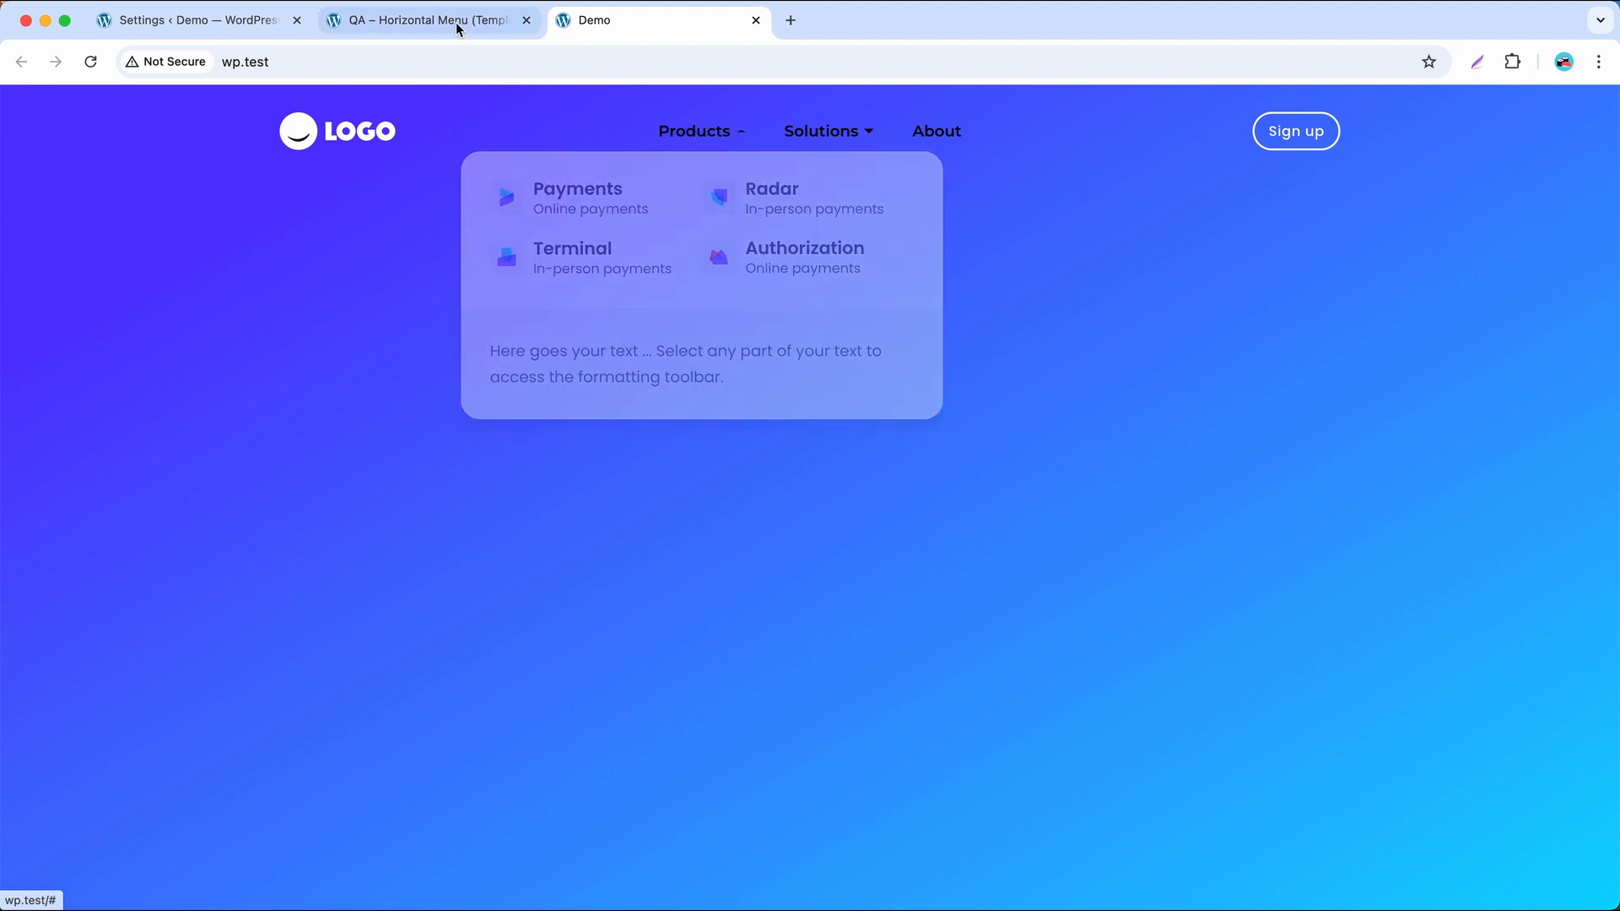
{"action": "left_click", "coordinate": [456, 20]}
{"action": "scroll", "coordinate": [235, 739], "scroll_direction": "down", "scroll_amount": 2}
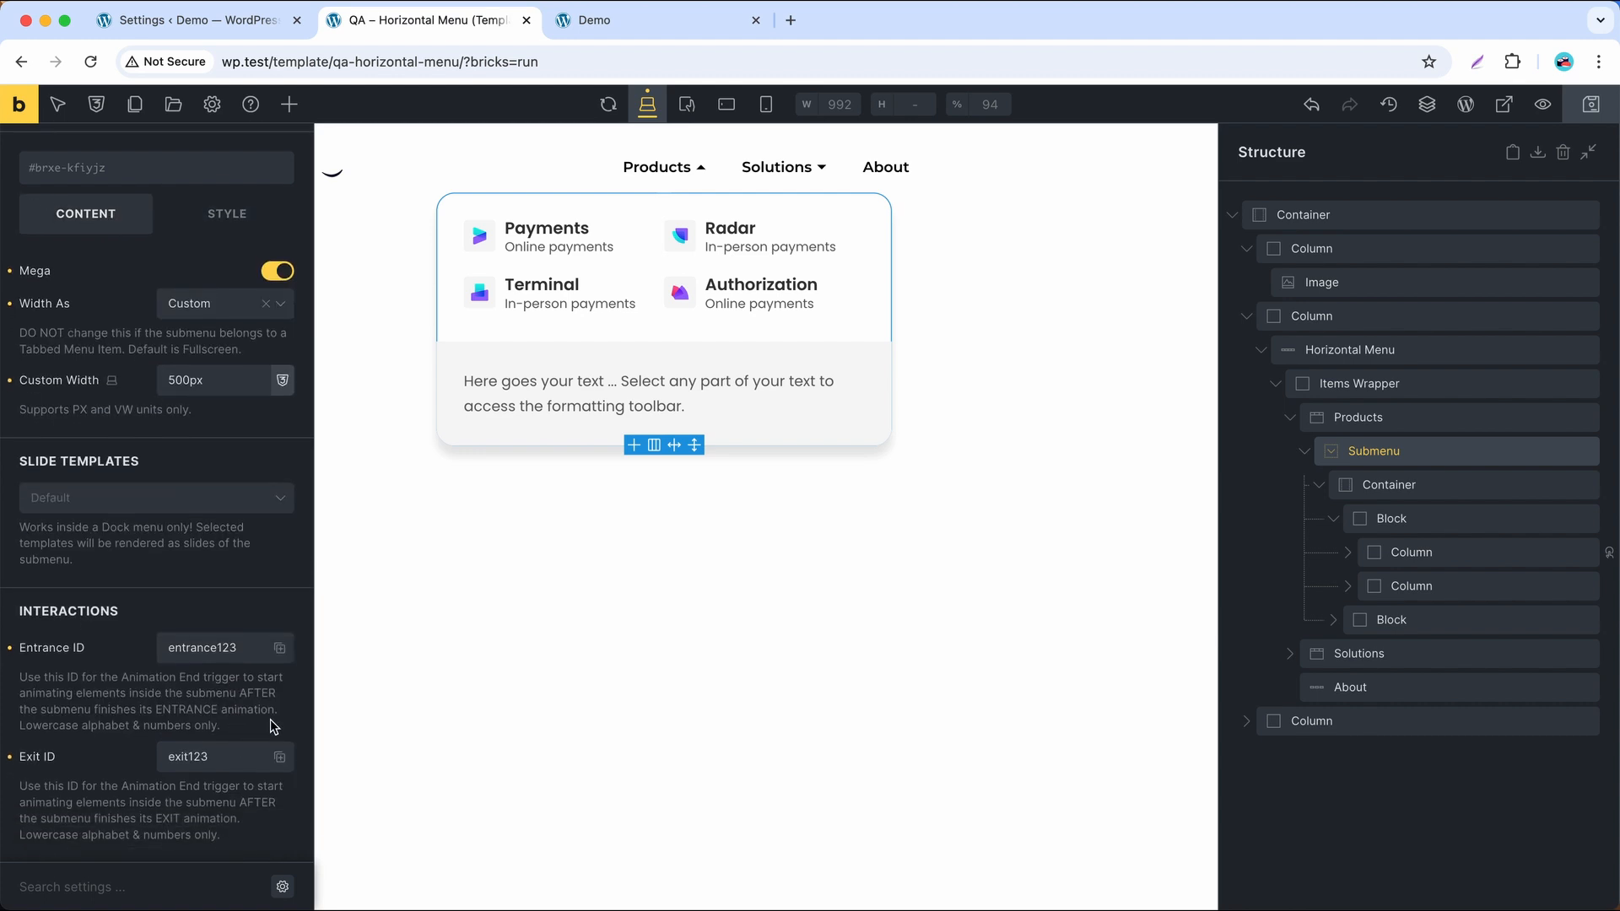